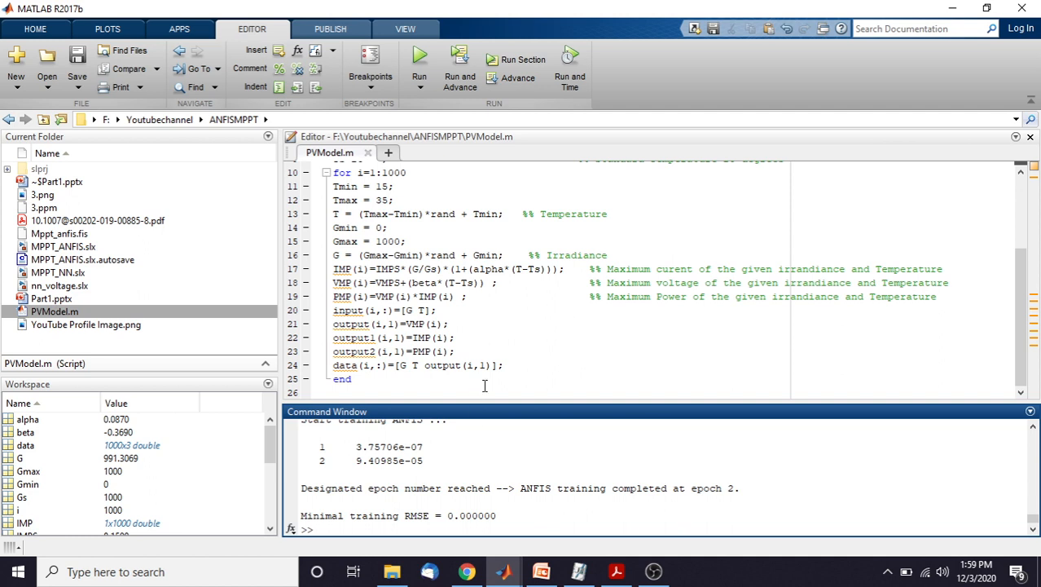
- Examine the PV panel nameplate parameters, temperature coefficients and standard irradiance and temperature constants at the start of the PVModel.m script
click(514, 330)
scroll(514, 331, up, 3)
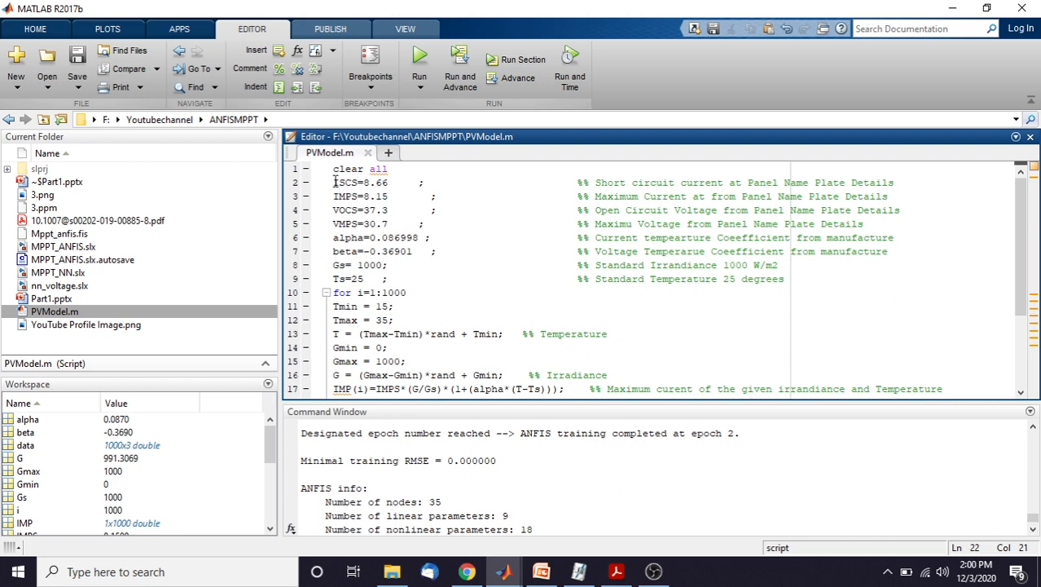
drag(334, 183, 394, 186)
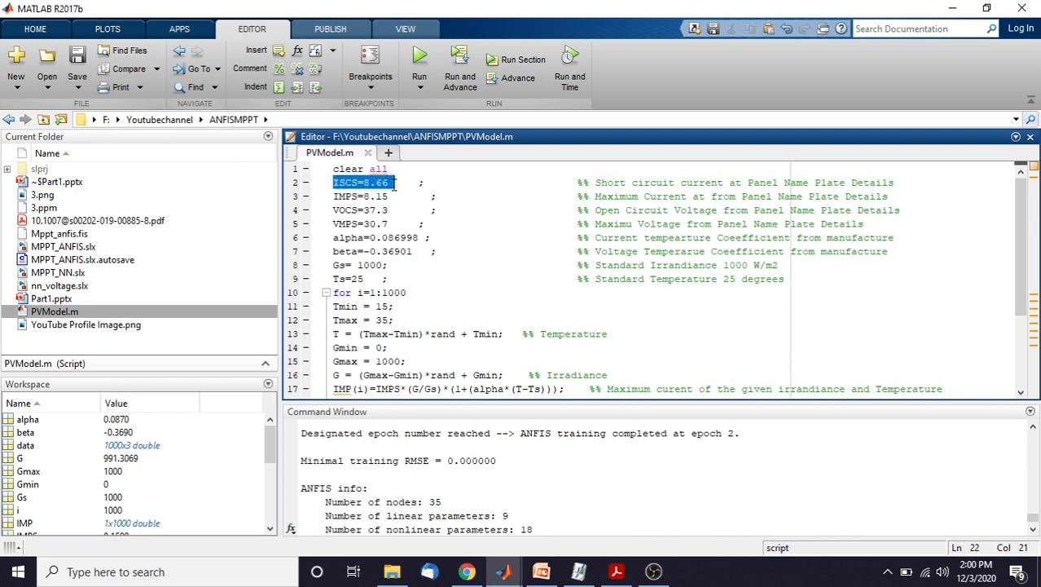
drag(333, 198, 398, 196)
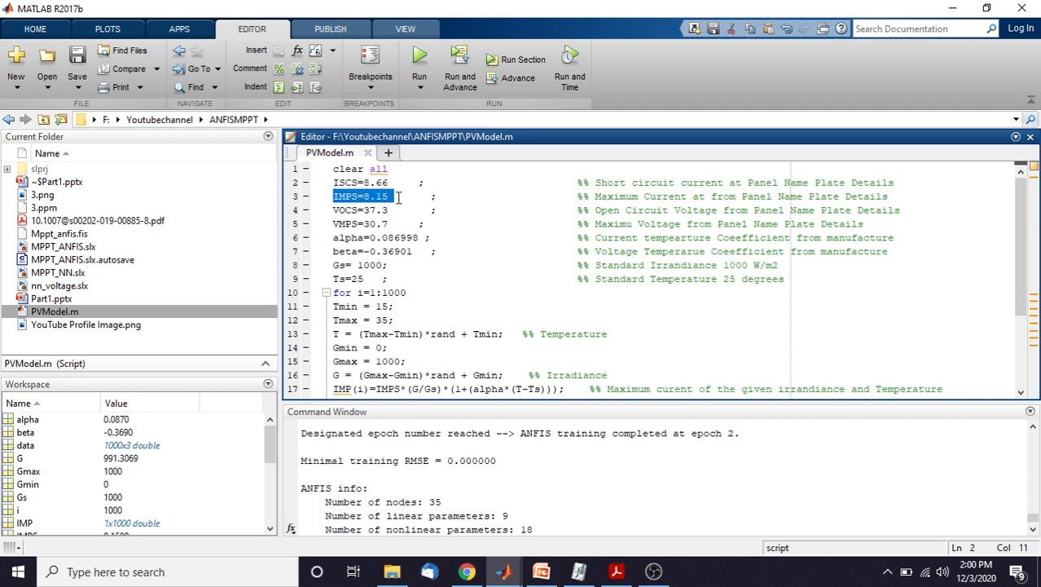
drag(334, 211, 400, 212)
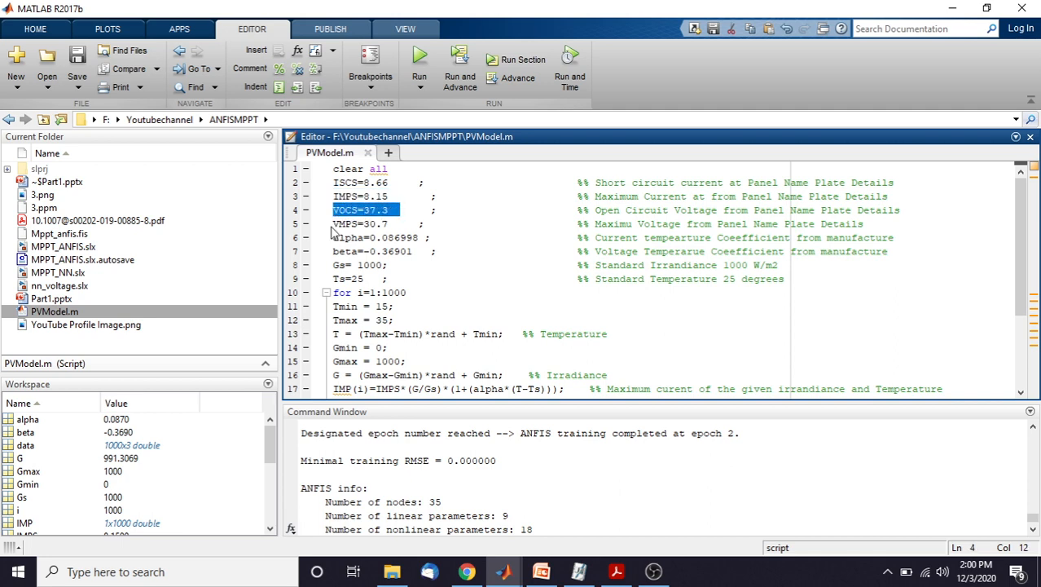
drag(333, 225, 402, 223)
click(333, 225)
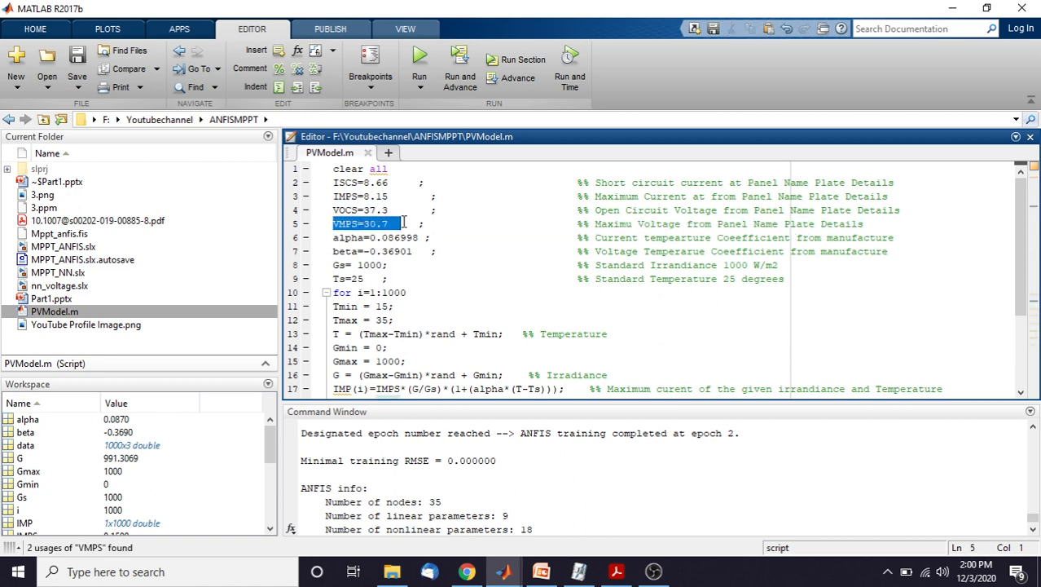
click(334, 239)
drag(333, 238, 419, 238)
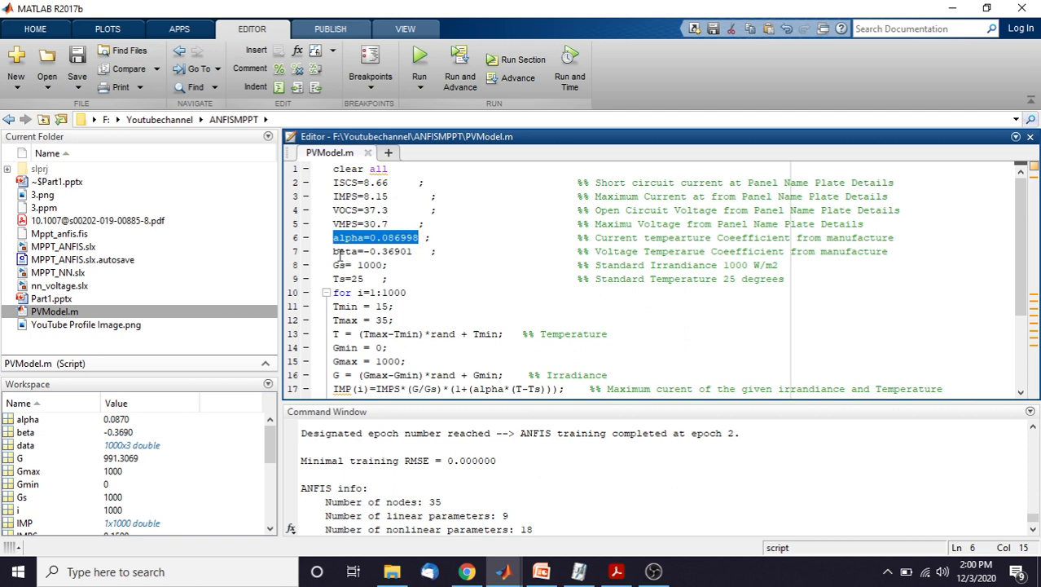
drag(334, 253, 404, 252)
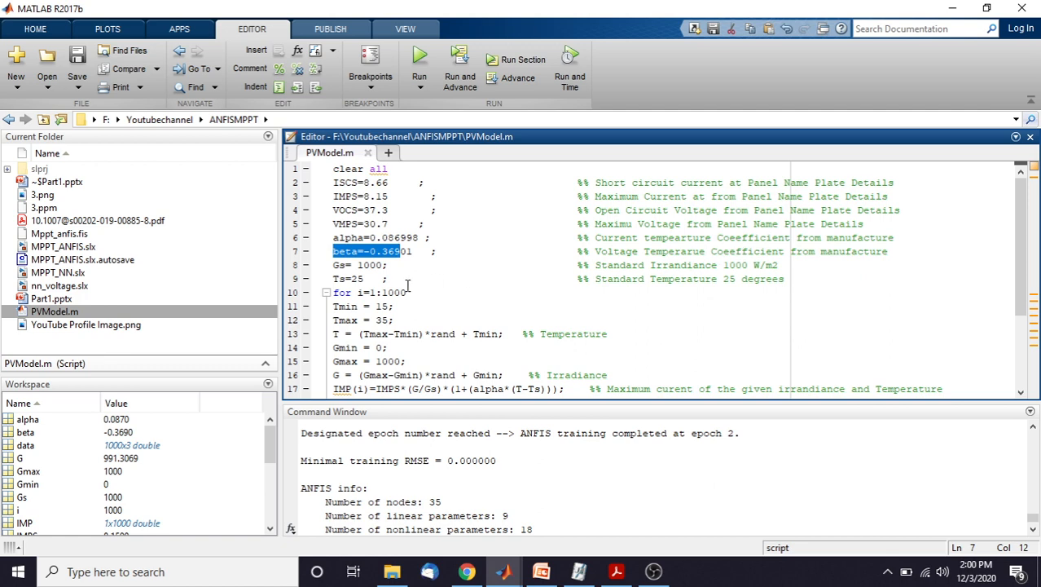
click(334, 265)
drag(334, 264, 397, 279)
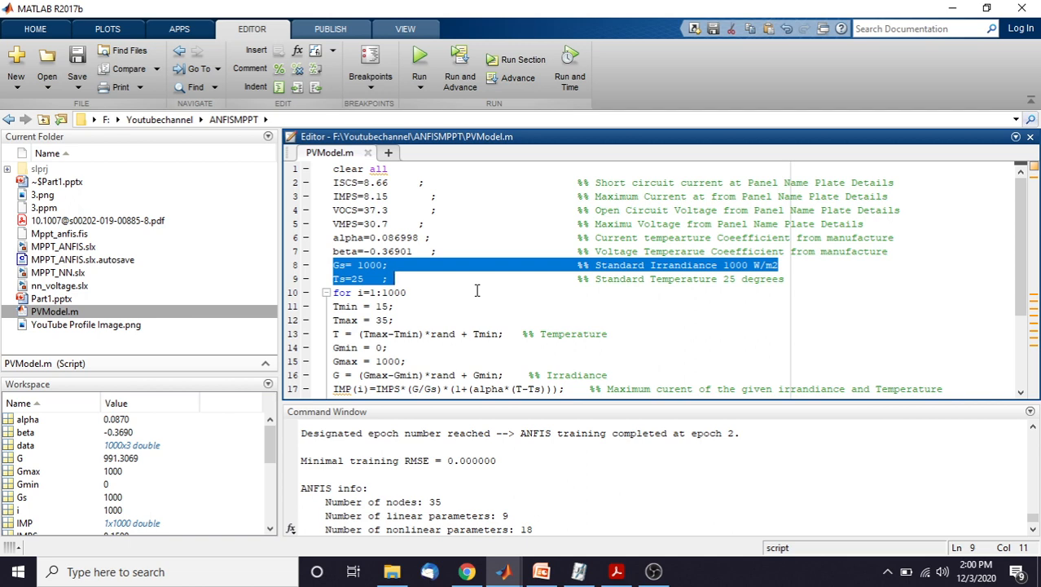
- Examine the for loop header and the lines generating random temperature T and irradiance G from their minimum and maximum limits
scroll(477, 290, down, 3)
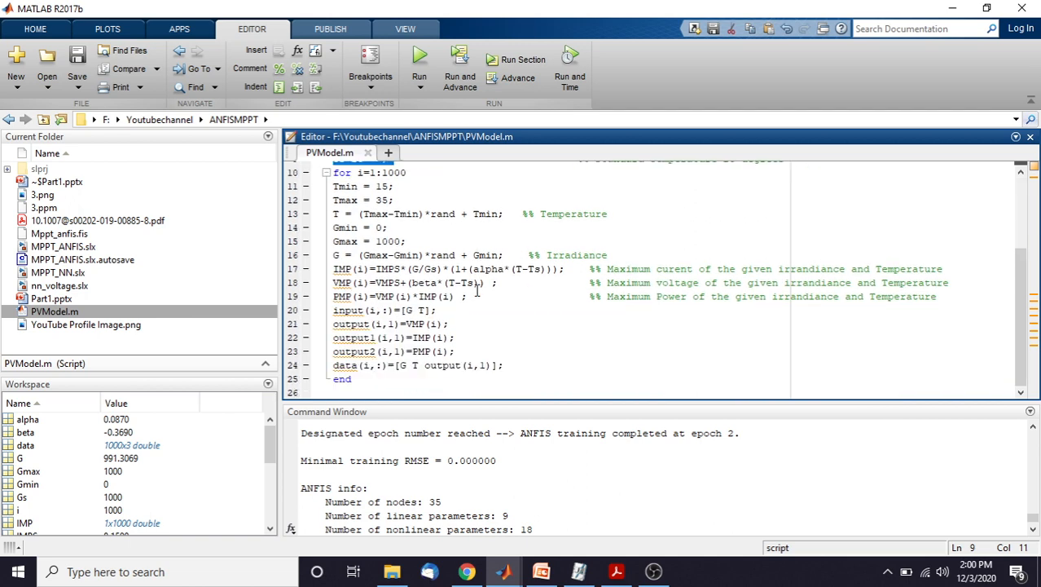
scroll(476, 291, up, 1)
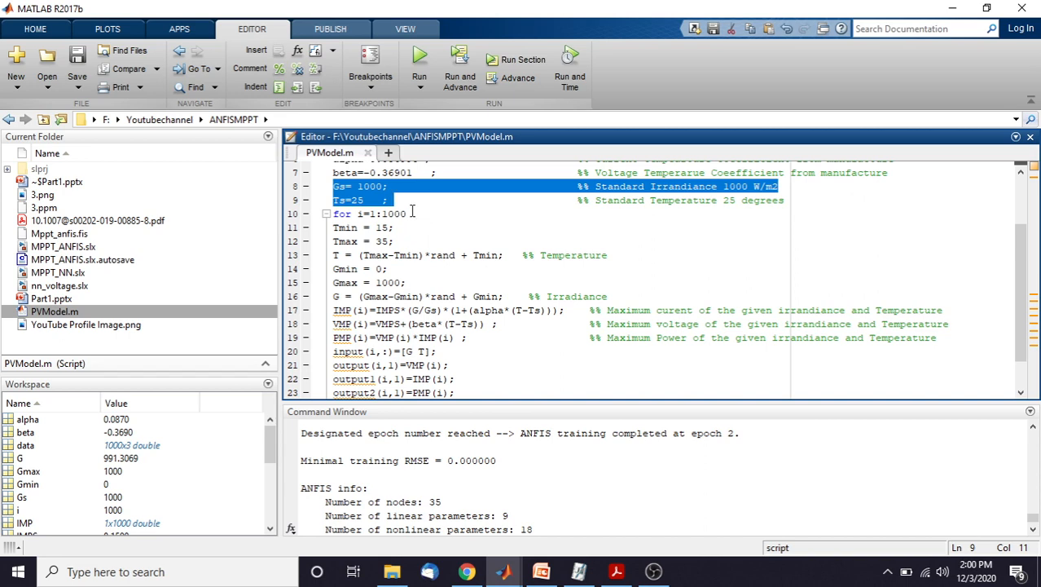
drag(407, 214, 330, 214)
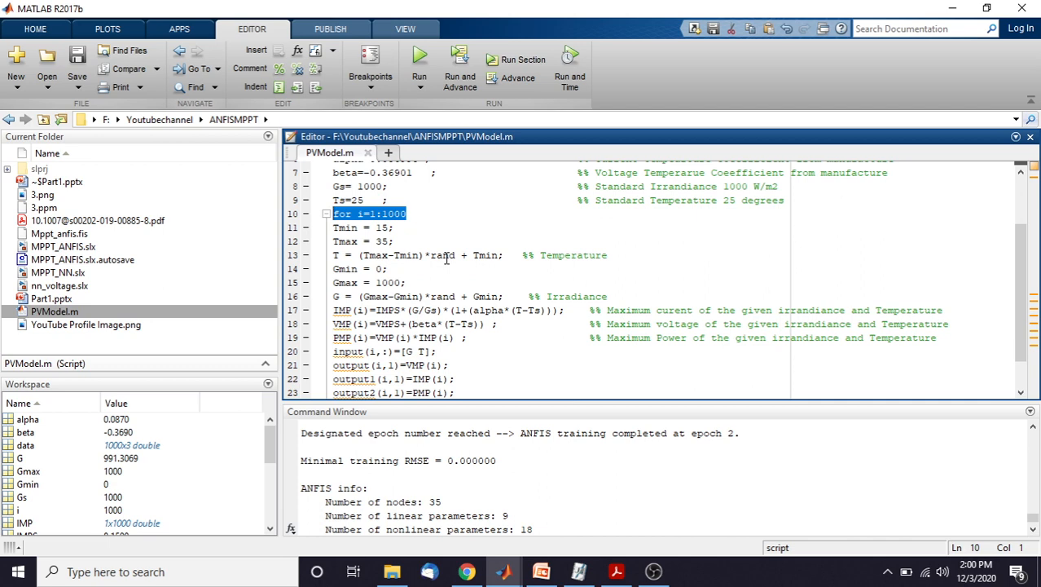
scroll(447, 269, down, 1)
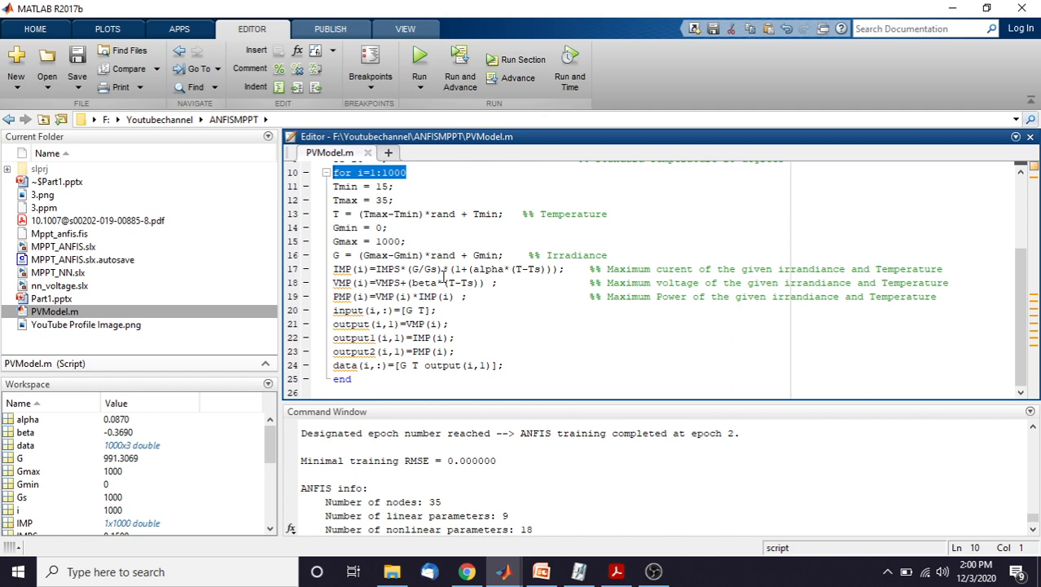
click(352, 198)
click(334, 192)
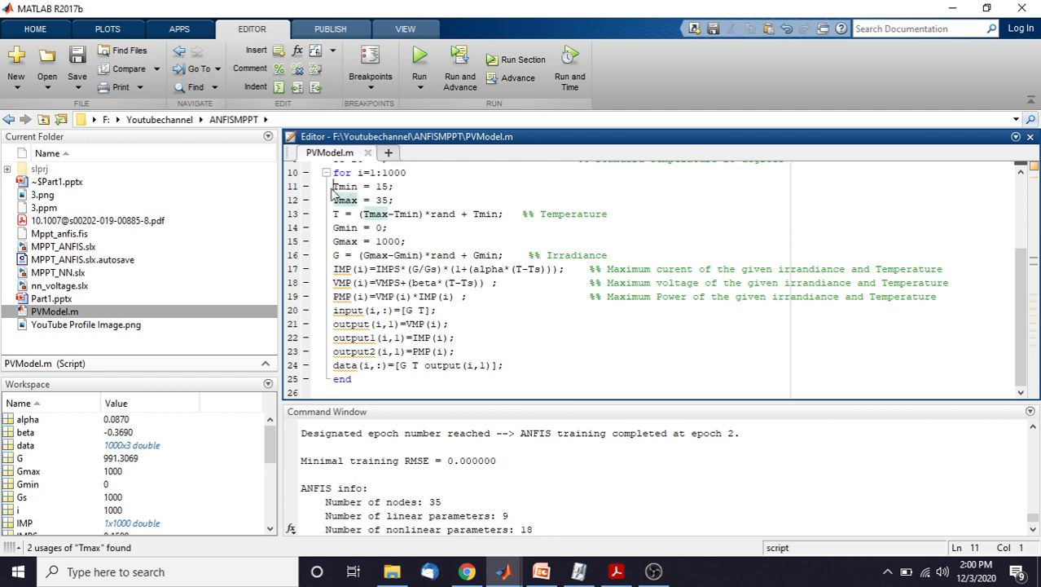
drag(334, 191, 334, 204)
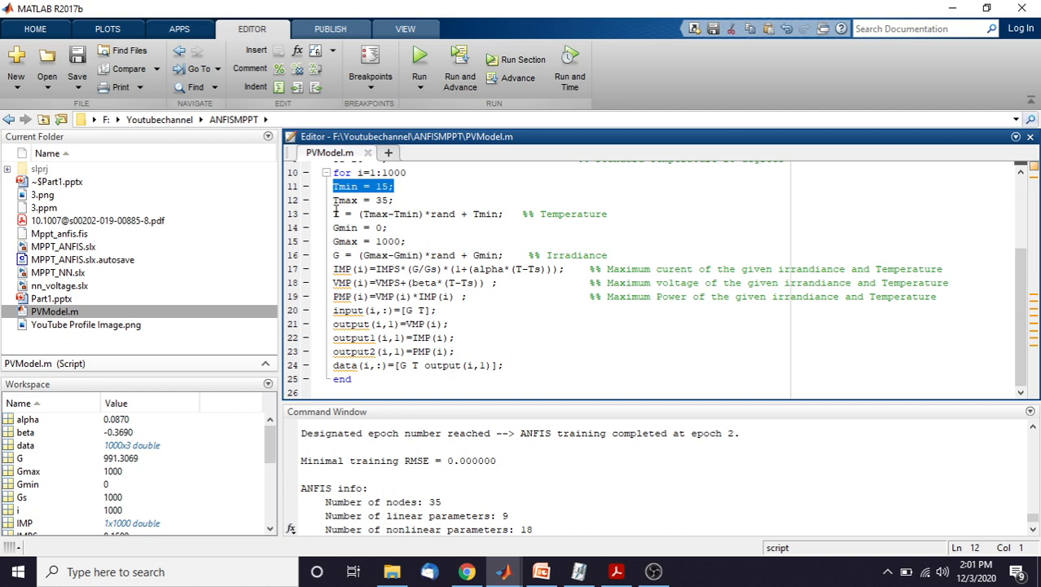
drag(333, 214, 514, 216)
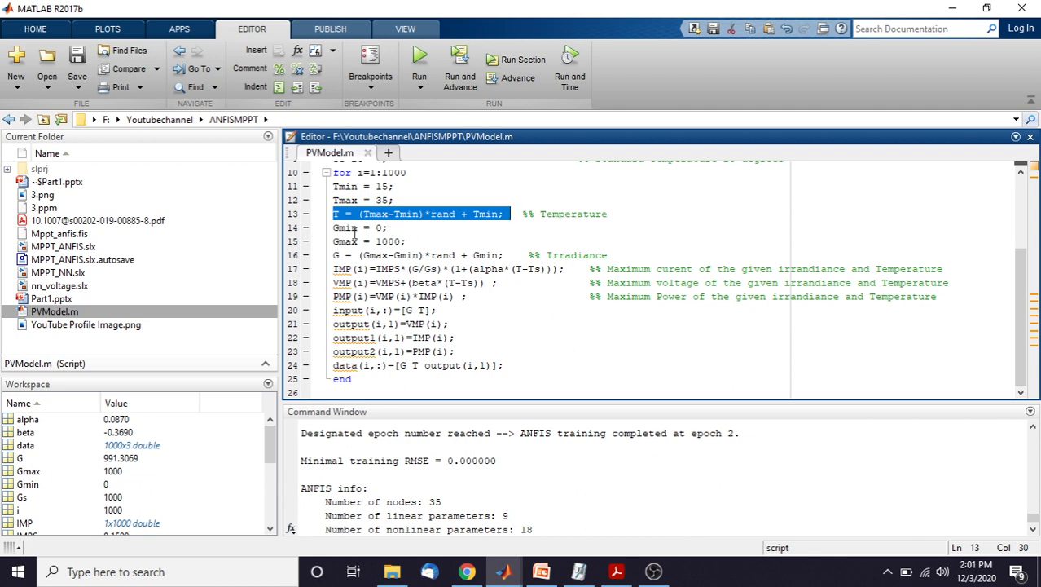
drag(333, 228, 406, 242)
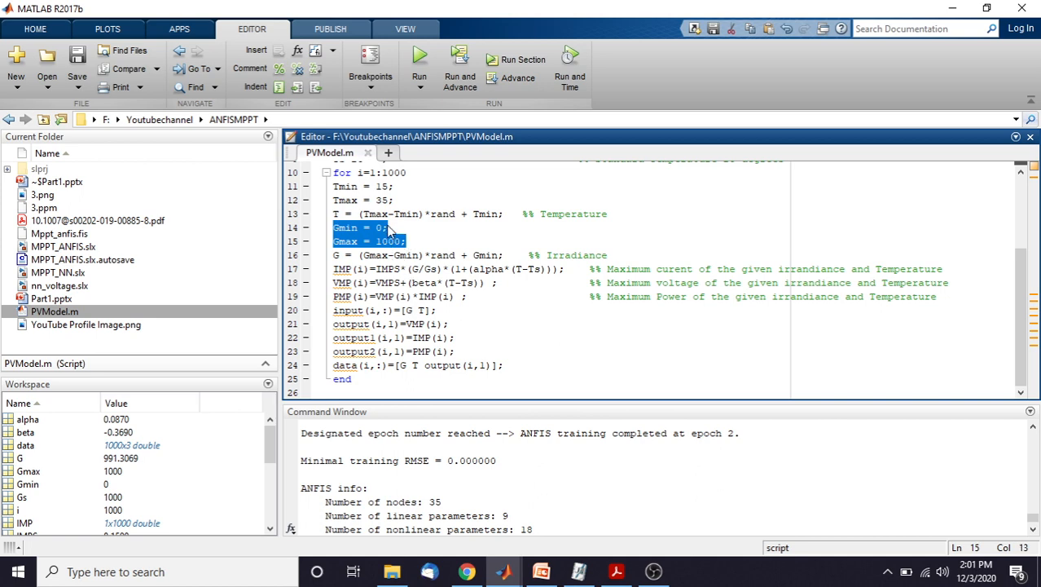
click(340, 255)
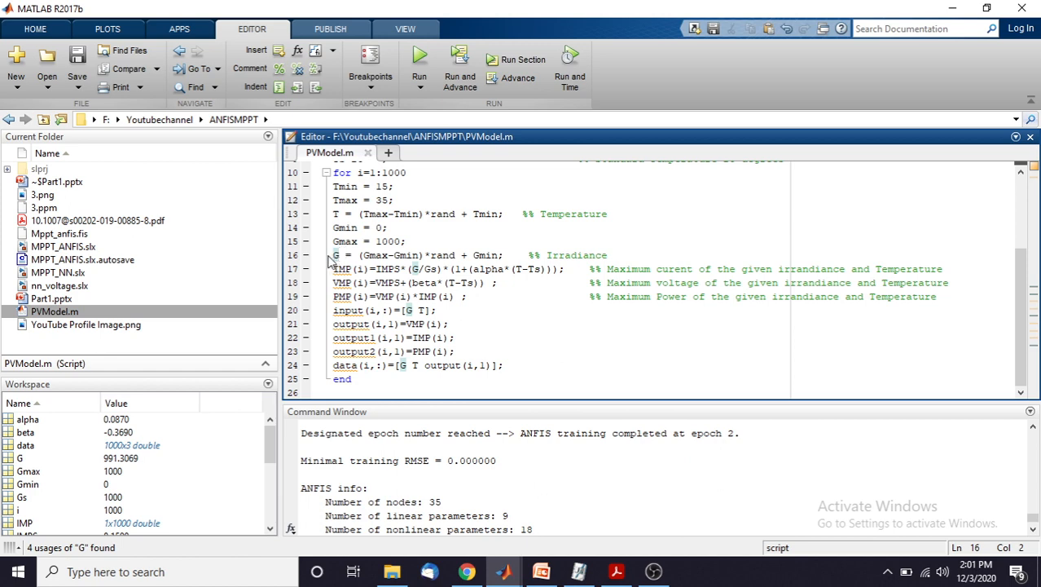
drag(333, 255, 513, 256)
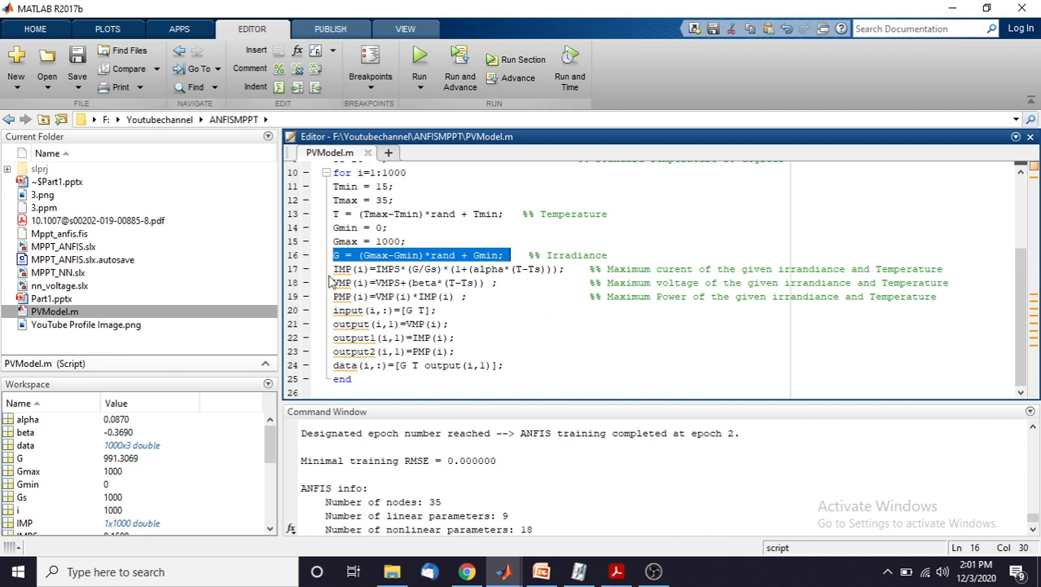
- Examine the IMP, VMP and PMP equations and how the output and data matrices are assembled inside the loop
click(335, 269)
drag(335, 269, 469, 298)
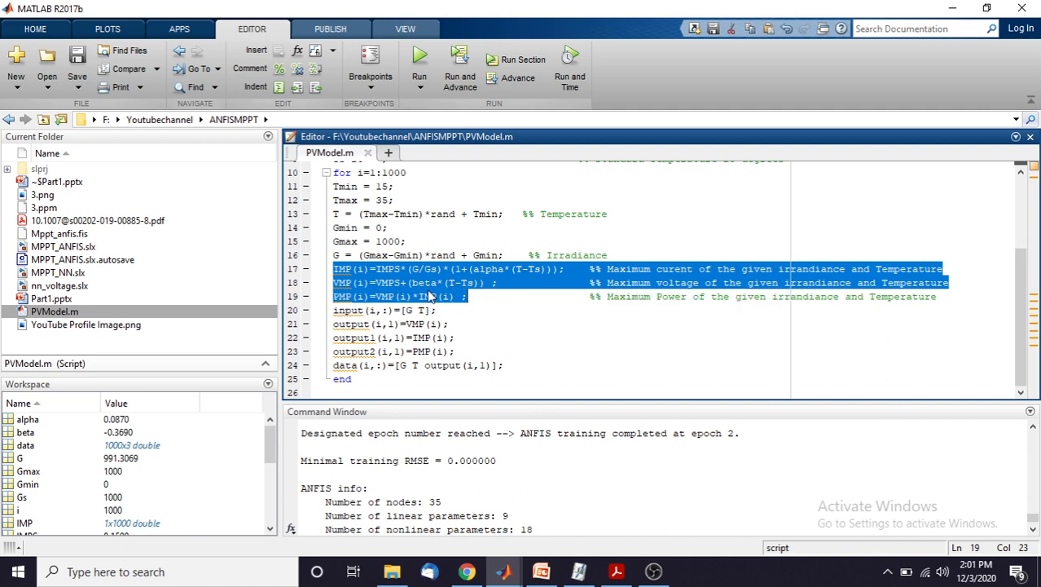
drag(506, 366, 333, 368)
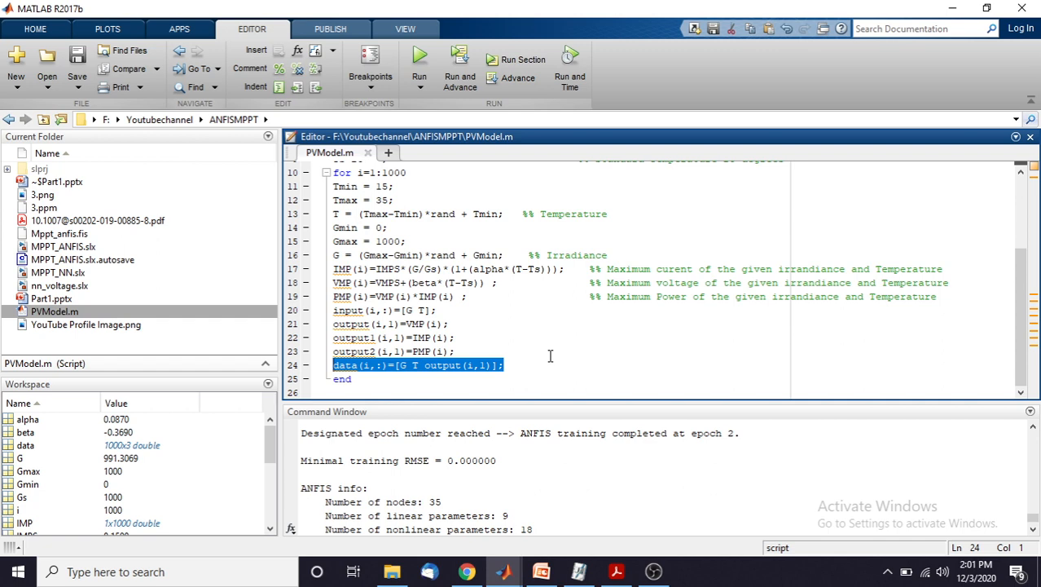
click(431, 367)
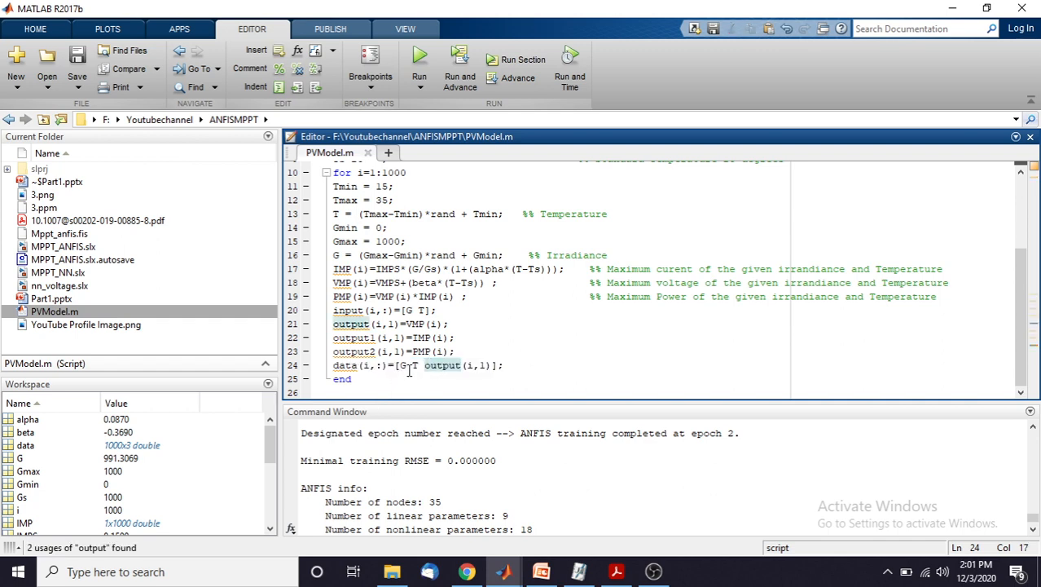
drag(407, 366, 487, 366)
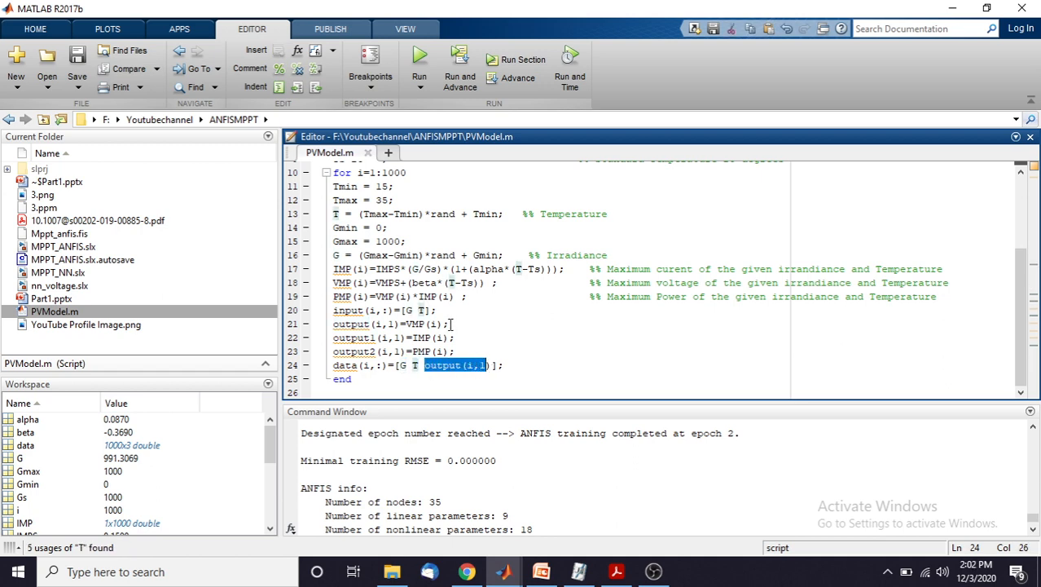
drag(450, 325, 333, 324)
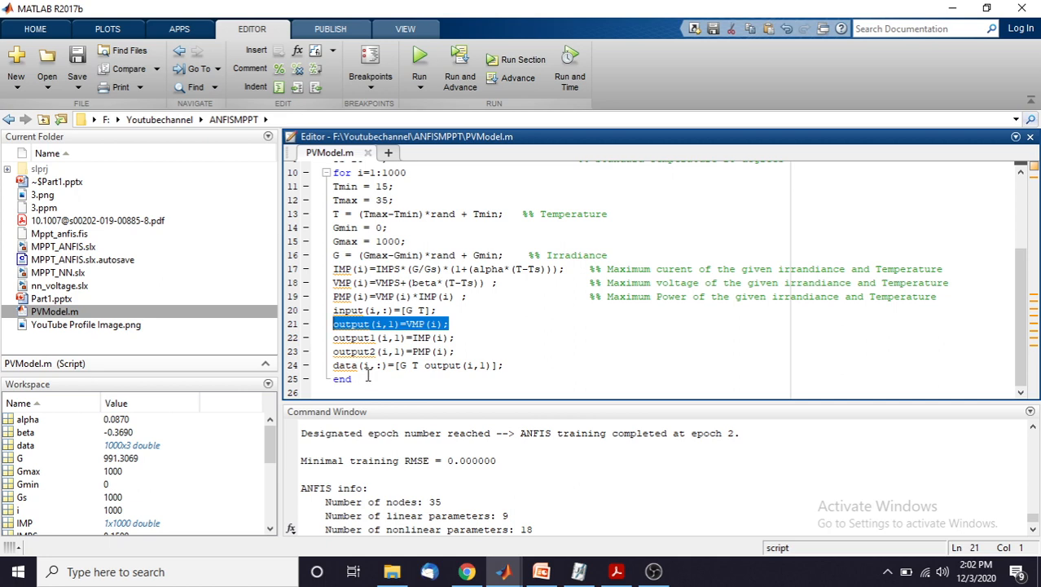
click(369, 377)
- Run the PVModel script and look through the variables it generates in the workspace
scroll(401, 321, up, 3)
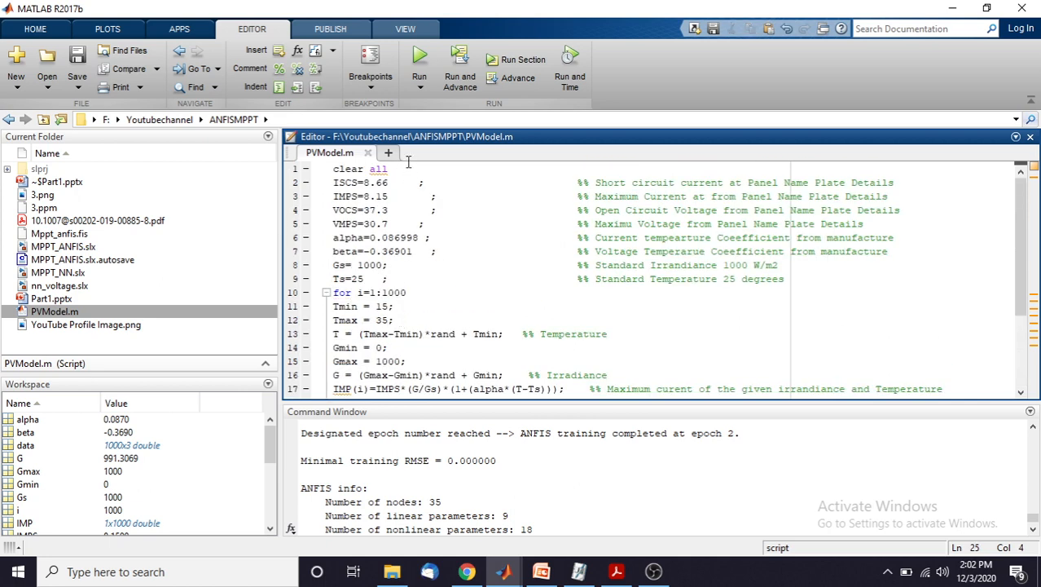
click(421, 55)
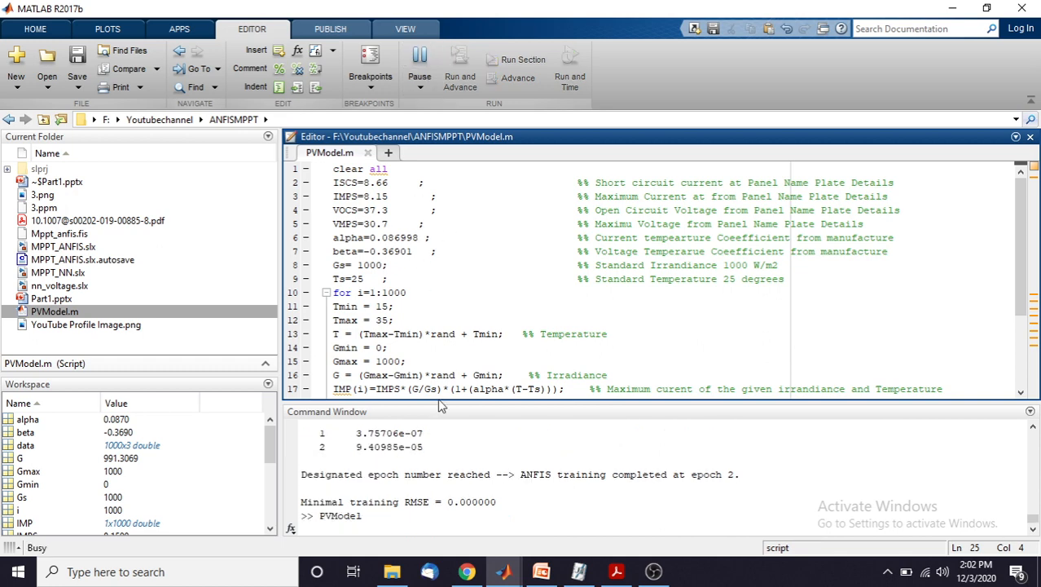
click(18, 473)
scroll(18, 477, down, 5)
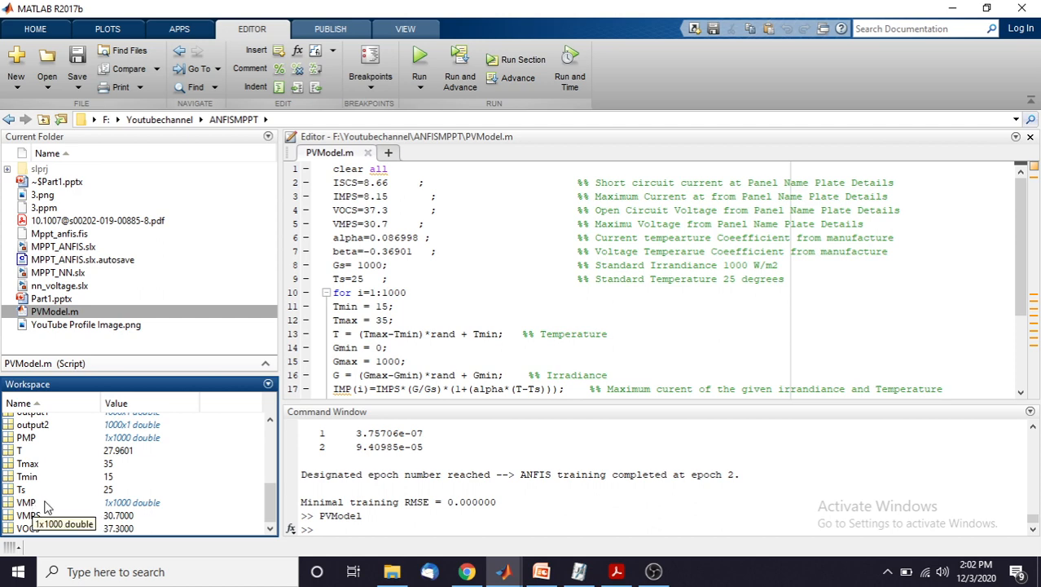
scroll(34, 507, up, 5)
- Draw a line plot of the data variable, inspect it in the maximized figure window, and close the figure
click(15, 446)
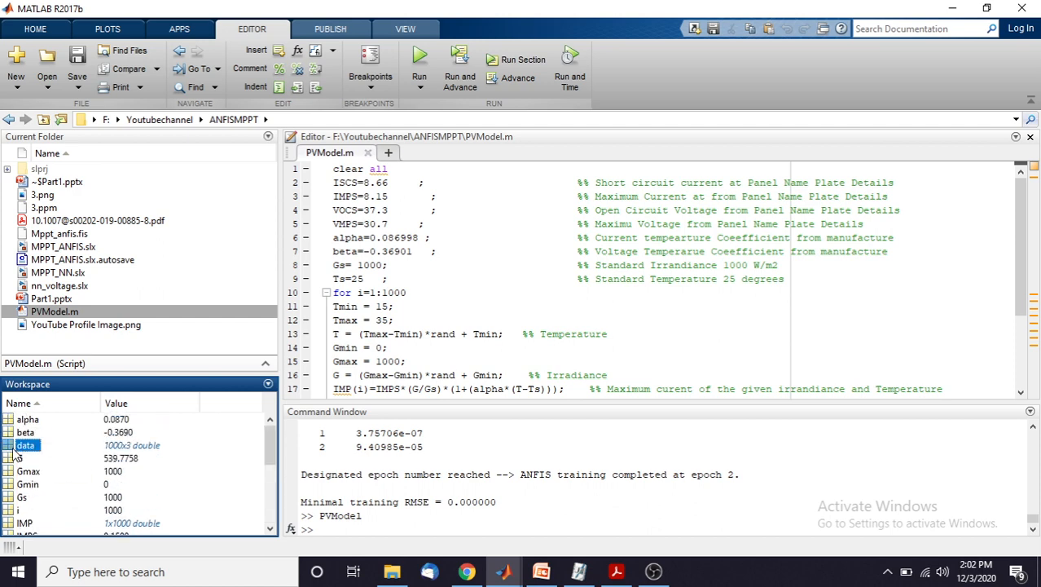
click(108, 28)
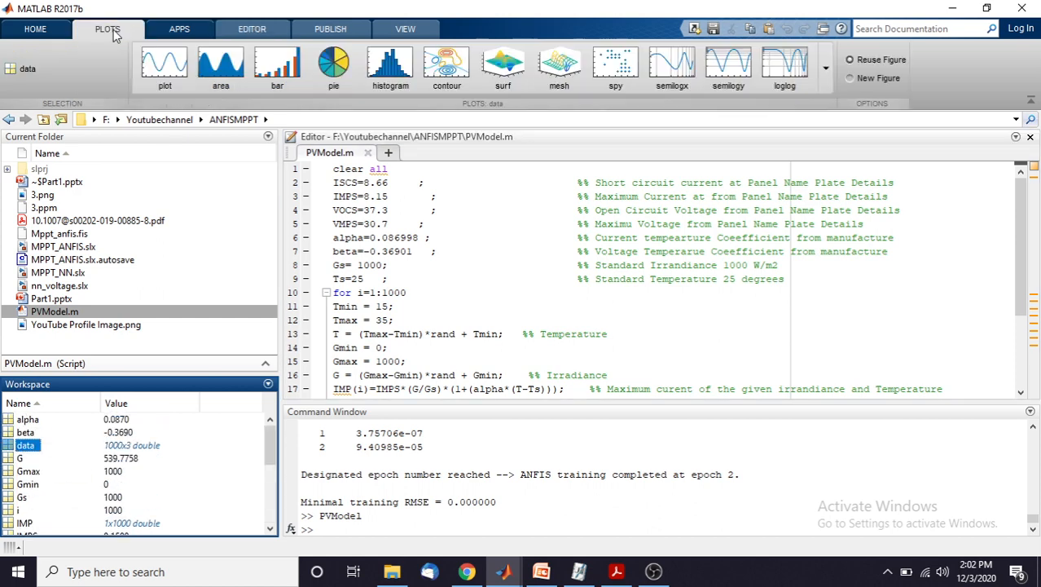
click(162, 68)
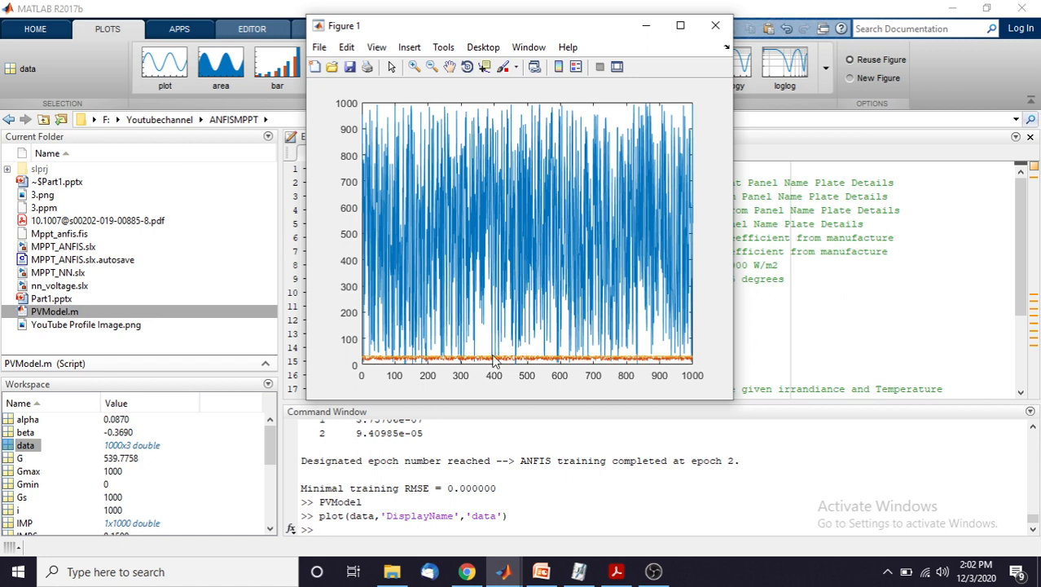
click(680, 25)
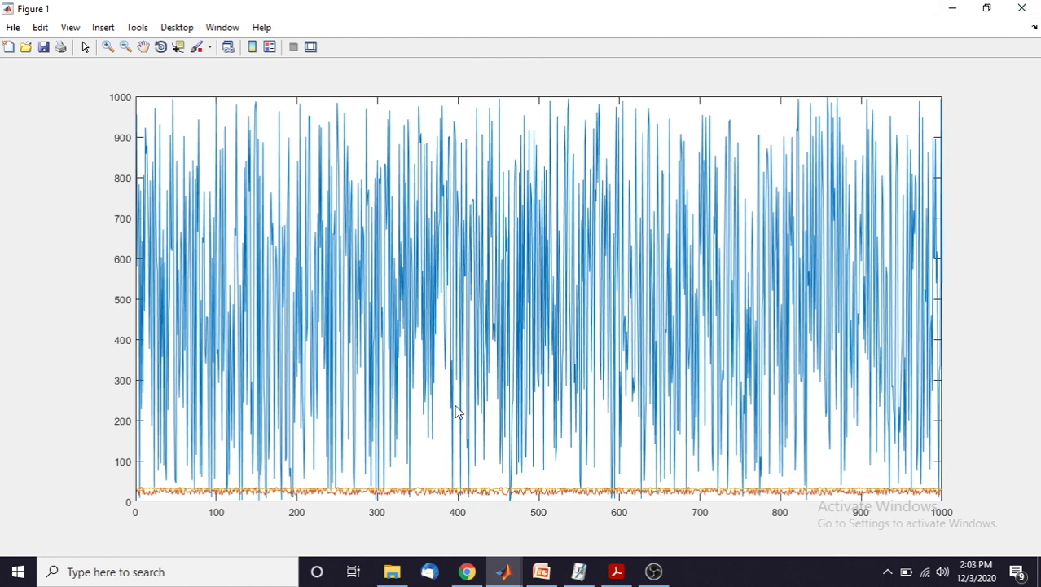
click(1028, 8)
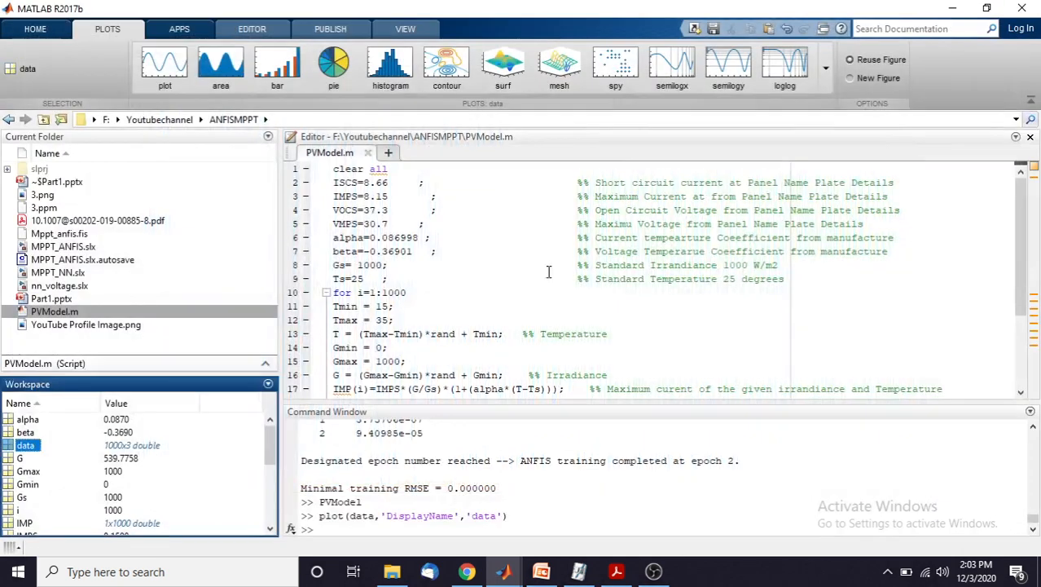
click(481, 355)
scroll(481, 355, down, 3)
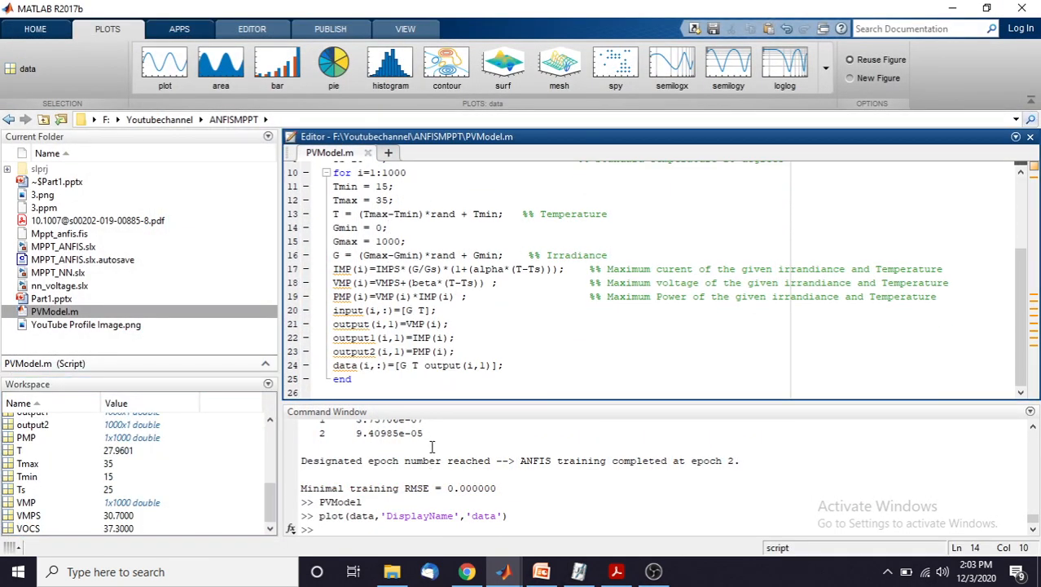
click(422, 528)
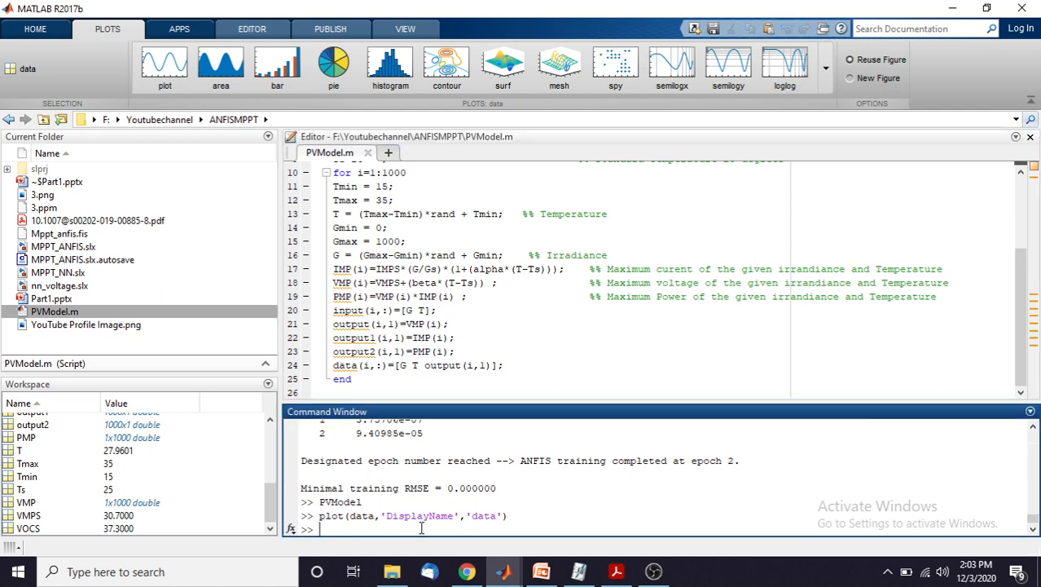
key(Up)
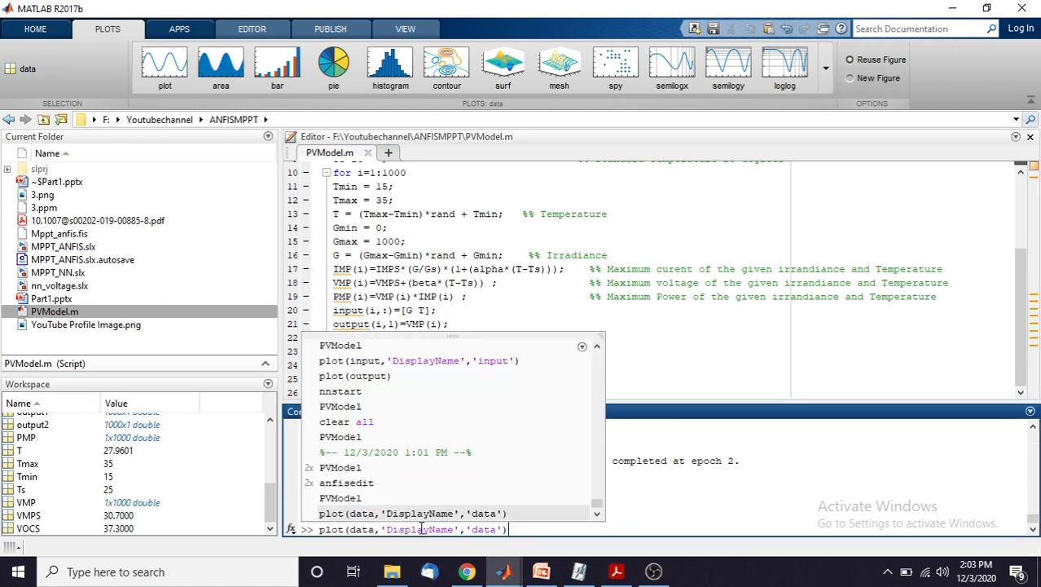
key(Up)
key(Up)
key(Up)
key(Up)
key(Up)
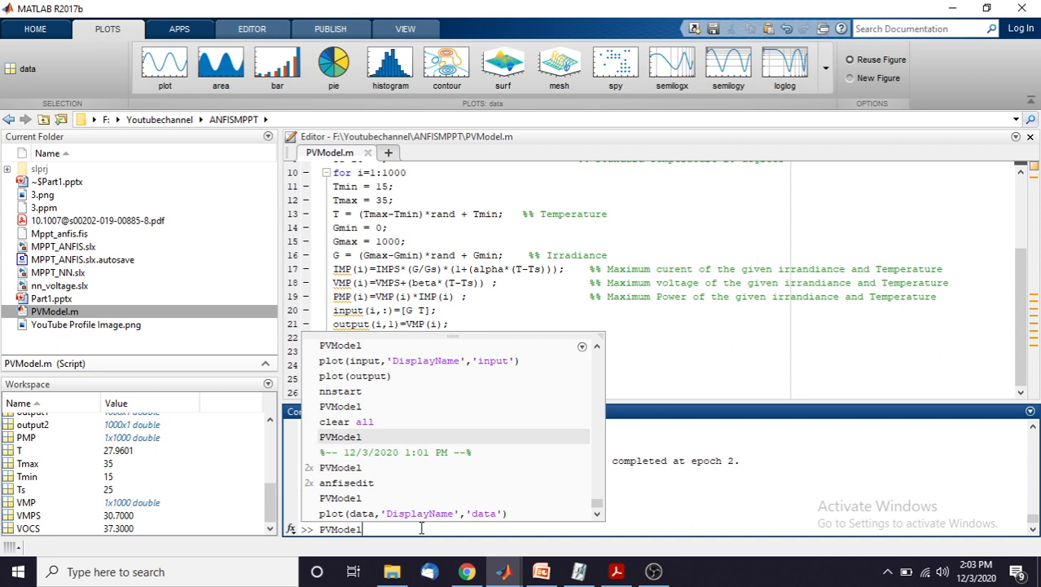
key(Up)
key(Up)
key(Down)
key(Escape)
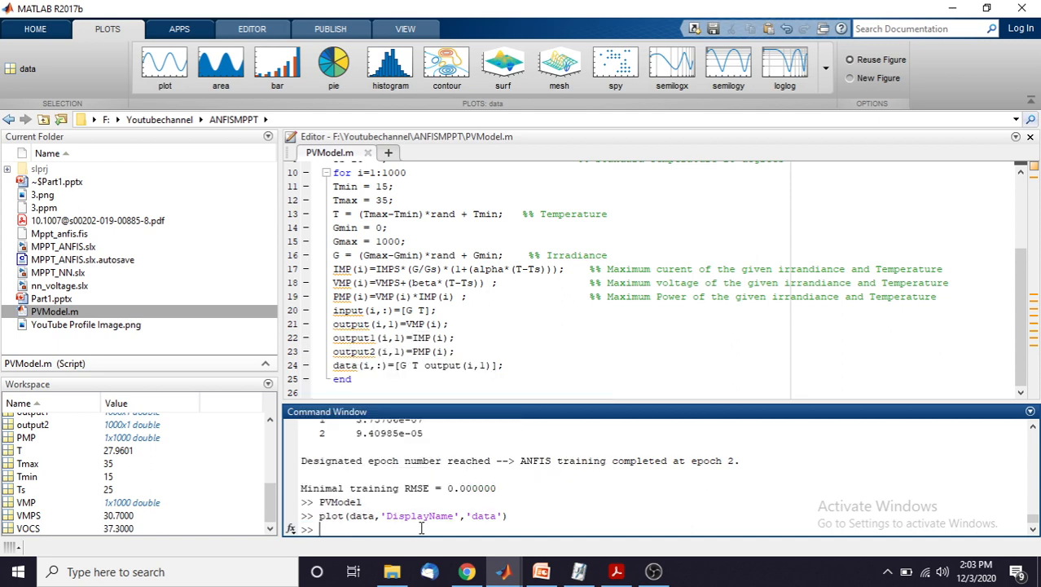
- Launch the Neuro-Fuzzy Designer by rerunning the anfisedit command, and move its window clear for use
key(Up)
key(Up)
key(Up)
key(Up)
key(Down)
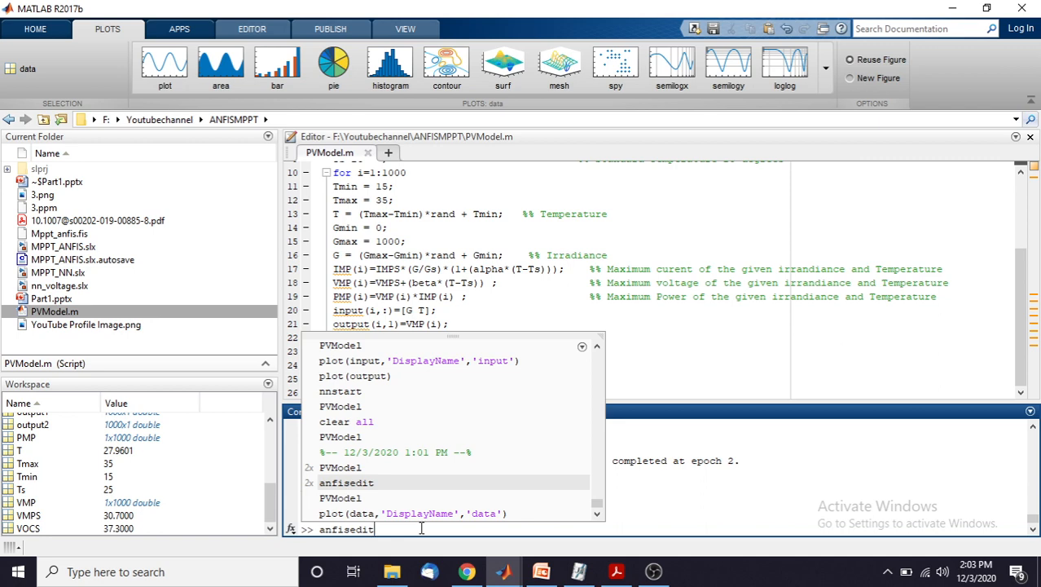
key(Return)
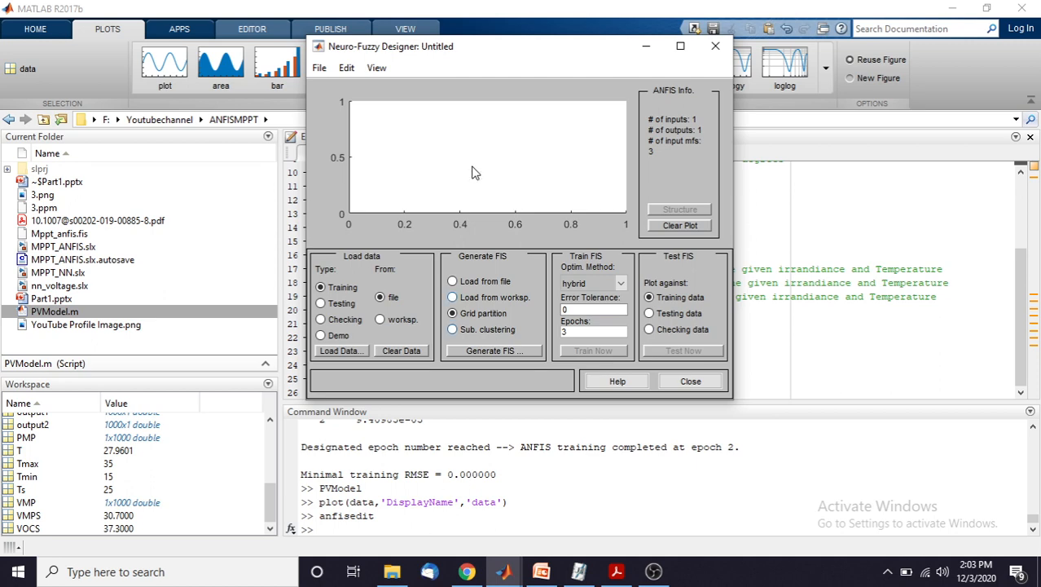
drag(478, 54, 425, 122)
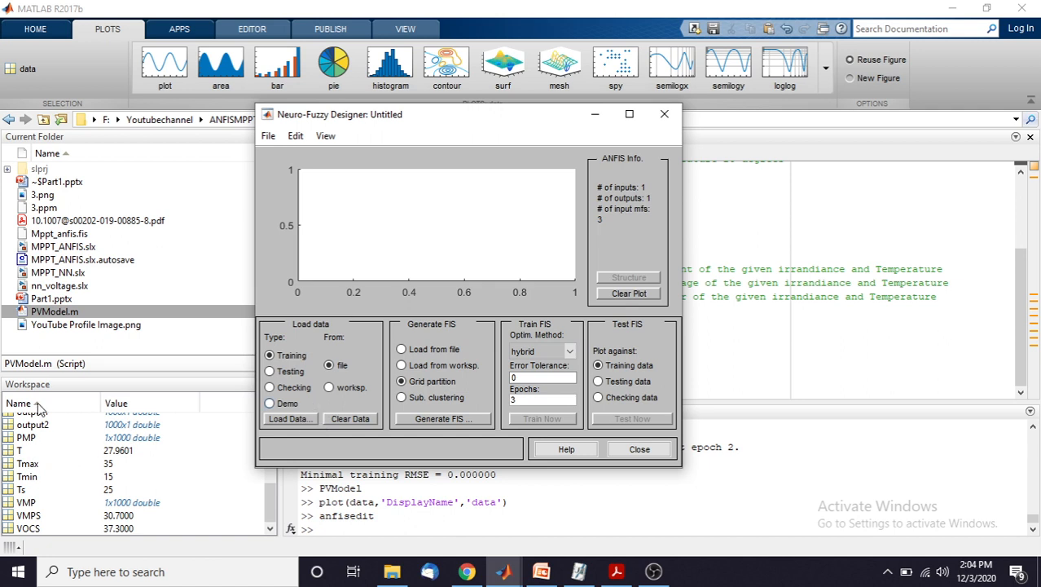
- Load the workspace variable data into the Neuro-Fuzzy Designer as training data
click(329, 390)
click(306, 422)
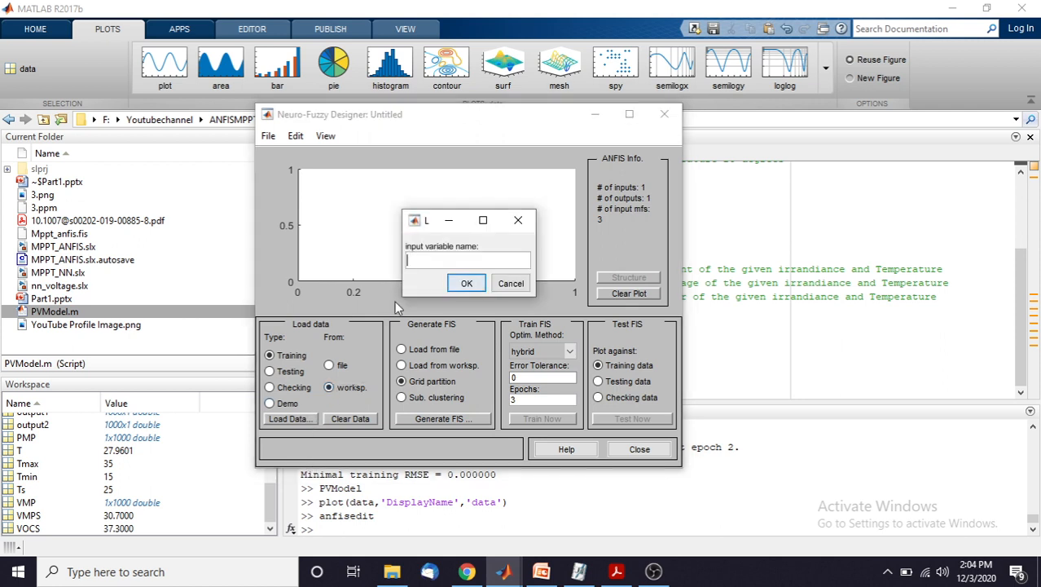
text(data)
click(466, 284)
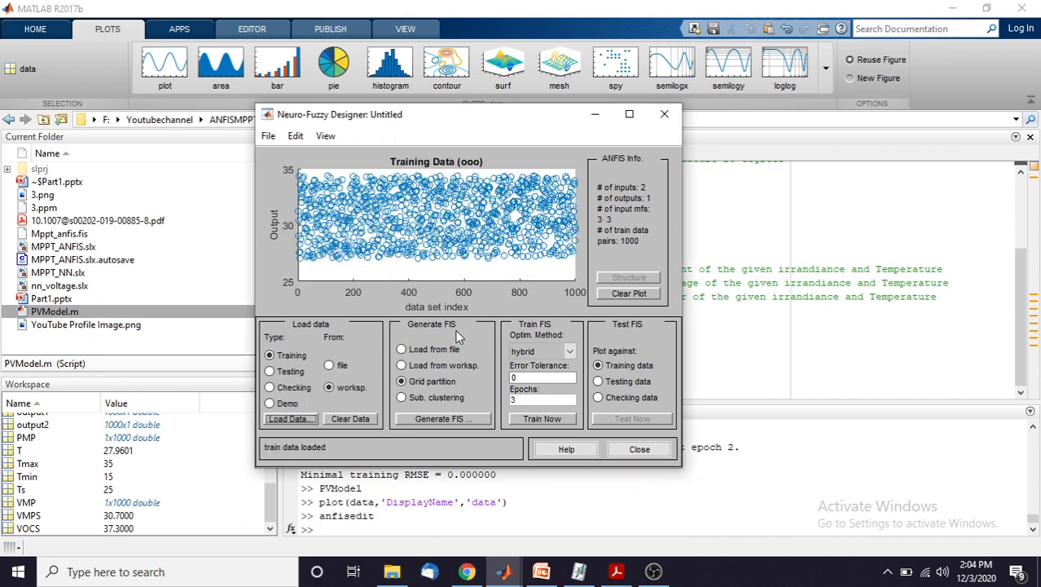
drag(423, 121, 484, 113)
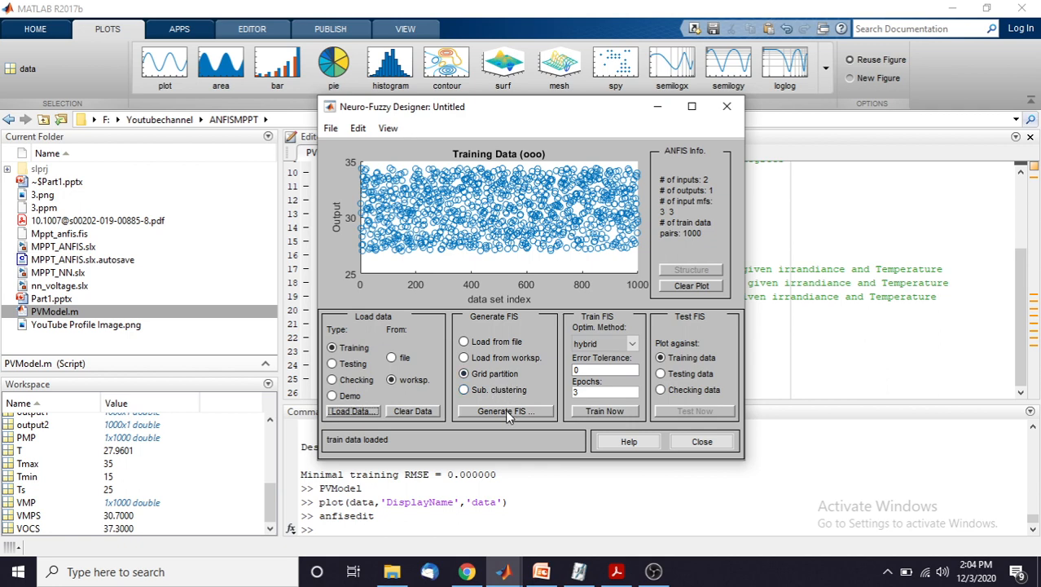
- Generate a grid-partition FIS with 3 3 input membership functions of type trimf and a constant output
click(464, 375)
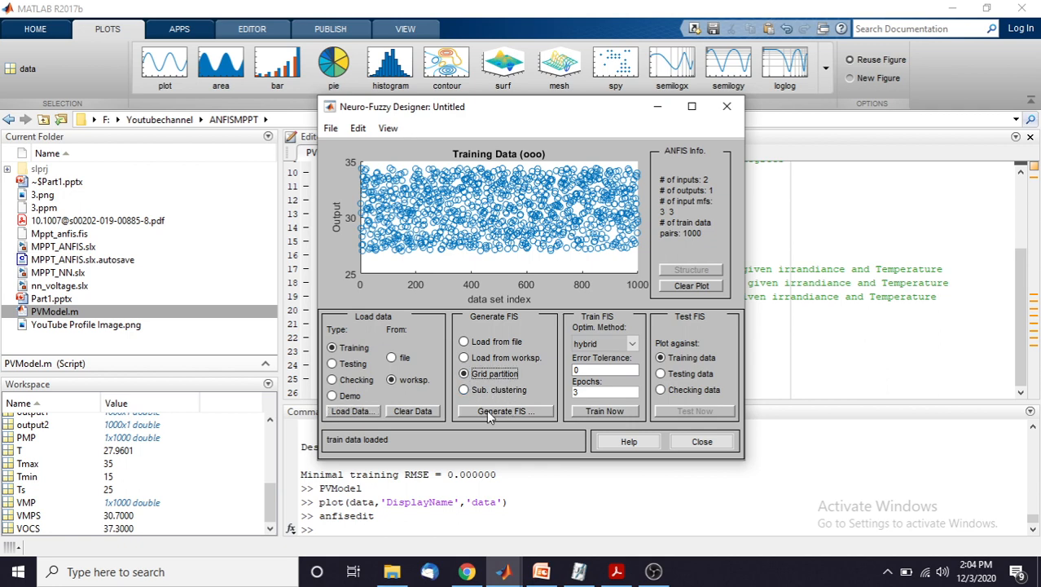
click(488, 414)
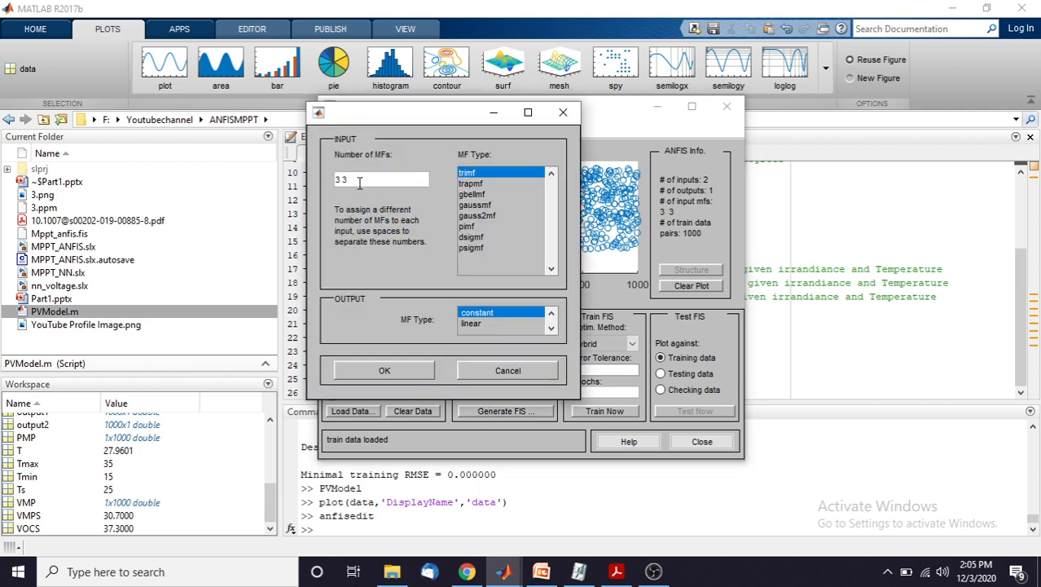
drag(363, 181, 329, 185)
click(401, 369)
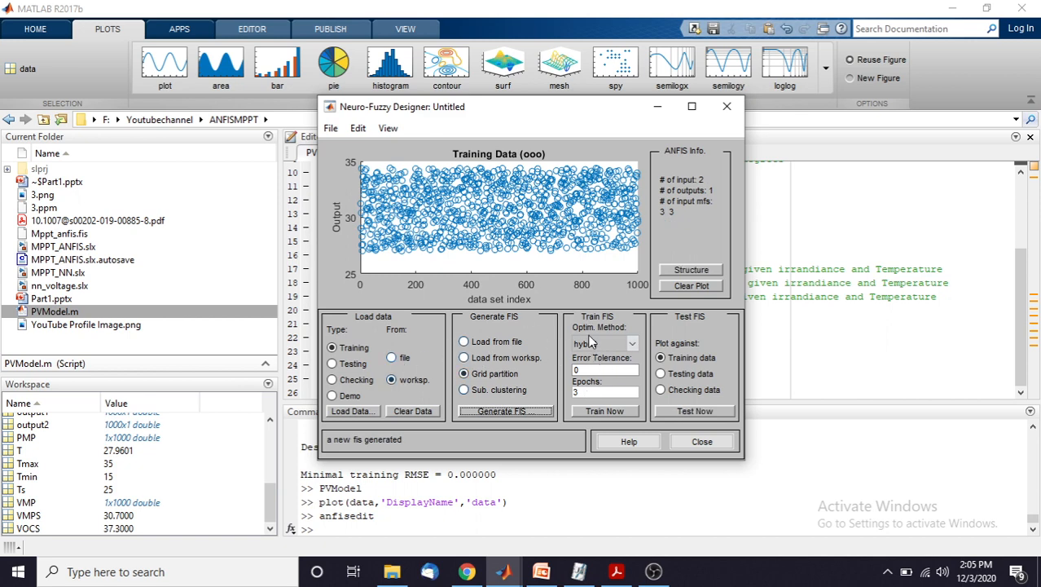
- Train the FIS with the hybrid method for 100 epochs and test it against the training data
click(632, 344)
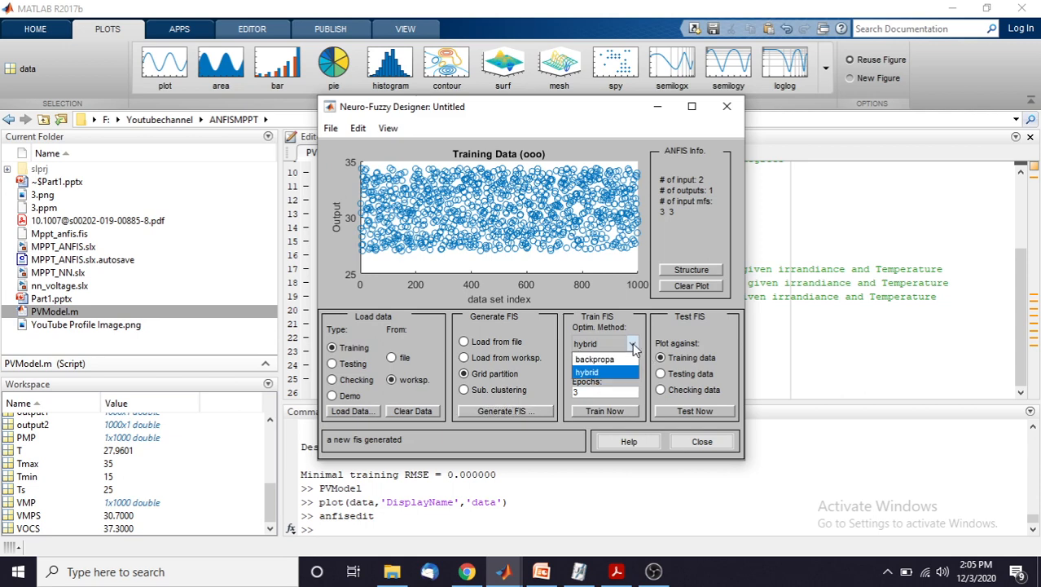
click(594, 372)
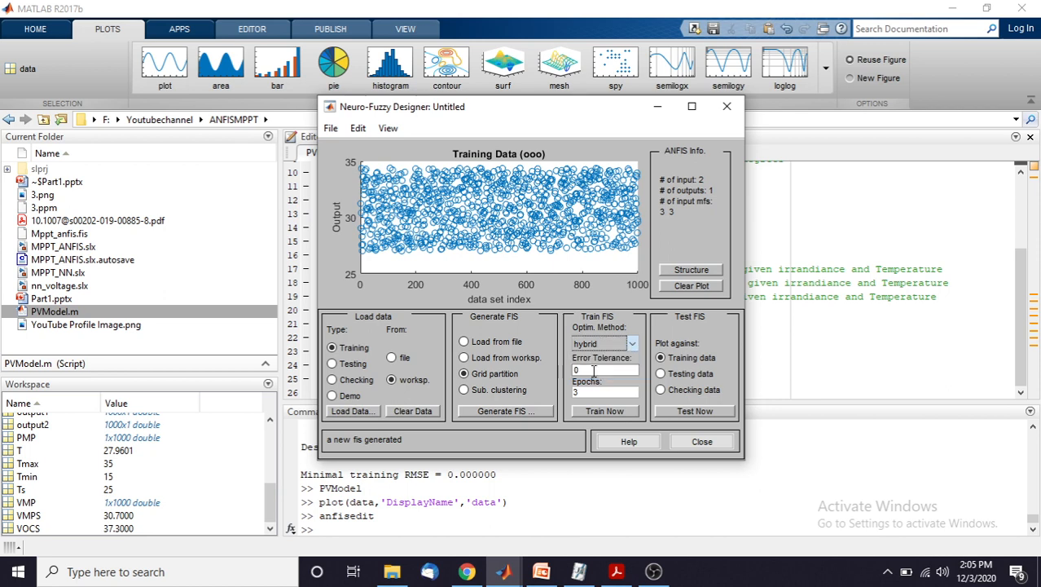
drag(599, 392, 571, 392)
text(100)
click(596, 411)
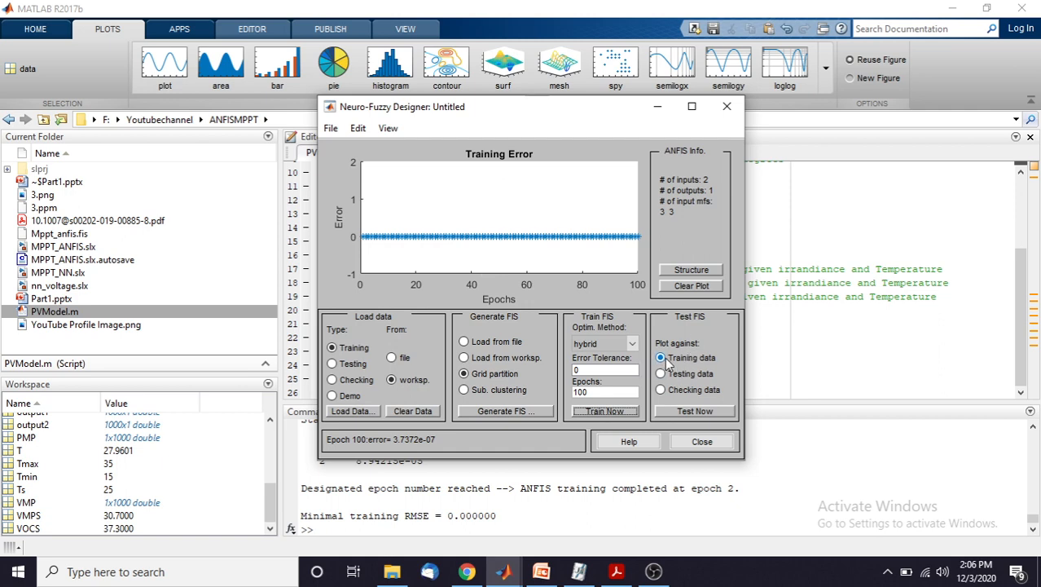
click(697, 411)
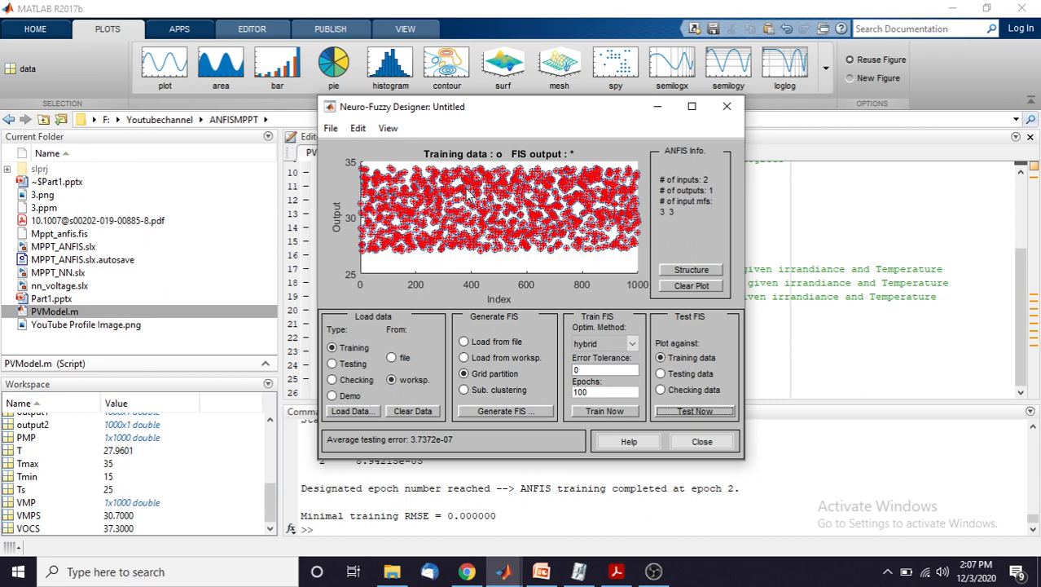
- View the ANFIS model structure diagram from inputs through rules to output, and put its window away
click(705, 271)
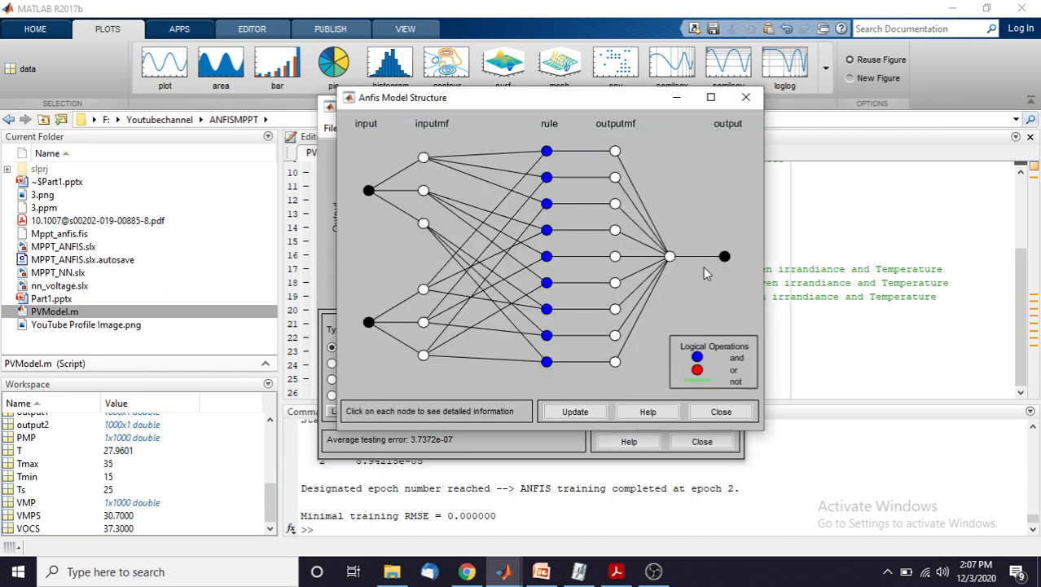
drag(571, 105, 467, 106)
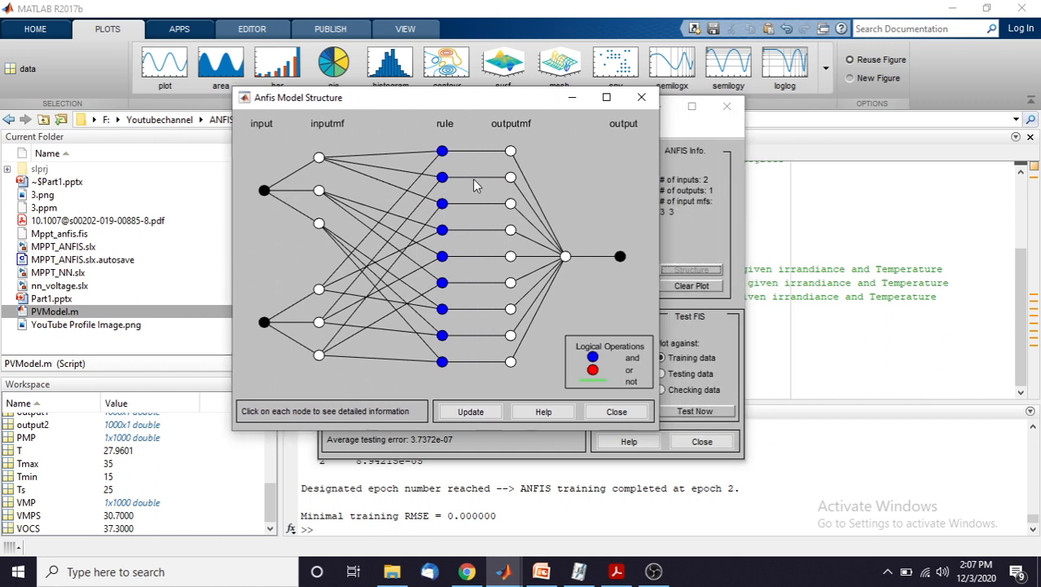
click(580, 99)
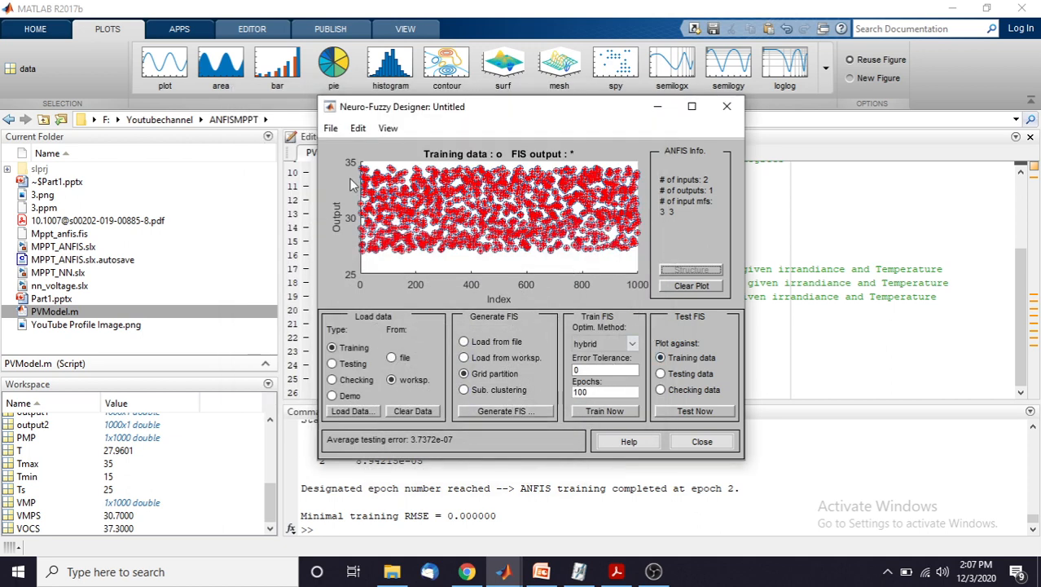
- Export the trained FIS to a file named rrr in the ANFISMPPT folder and close the designer
click(331, 128)
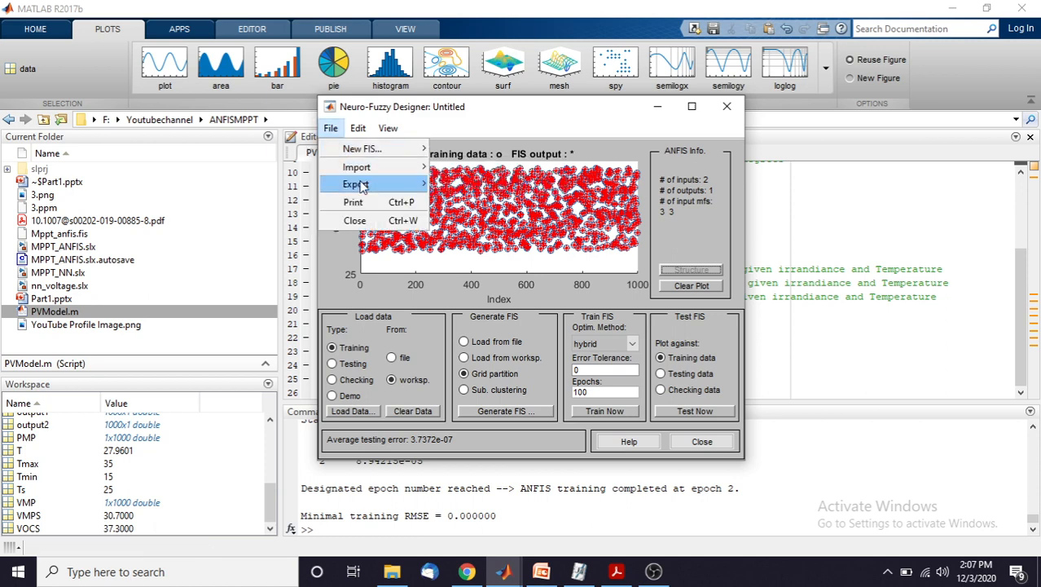
mouse_move(364, 186)
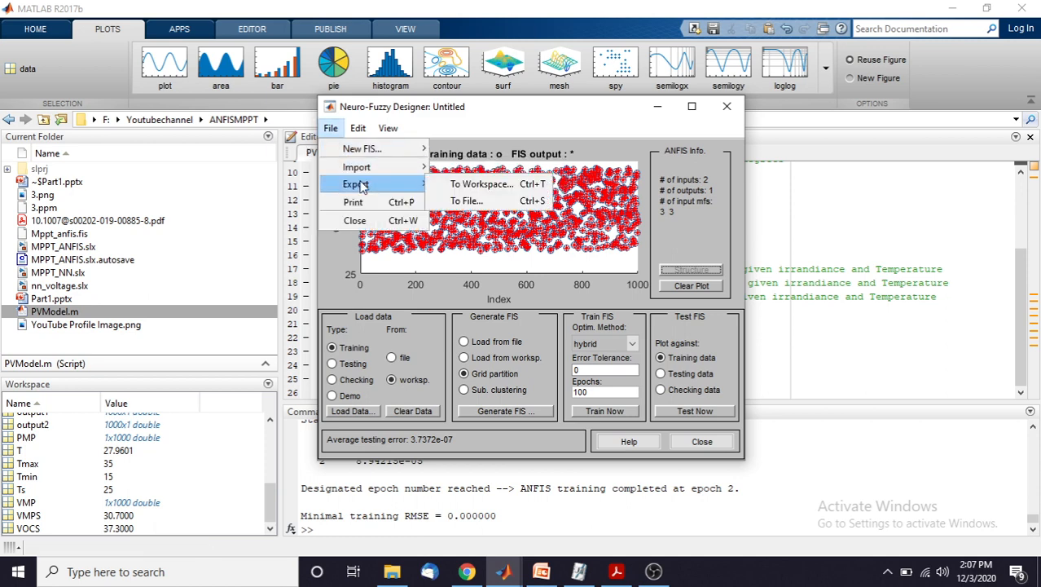
click(466, 205)
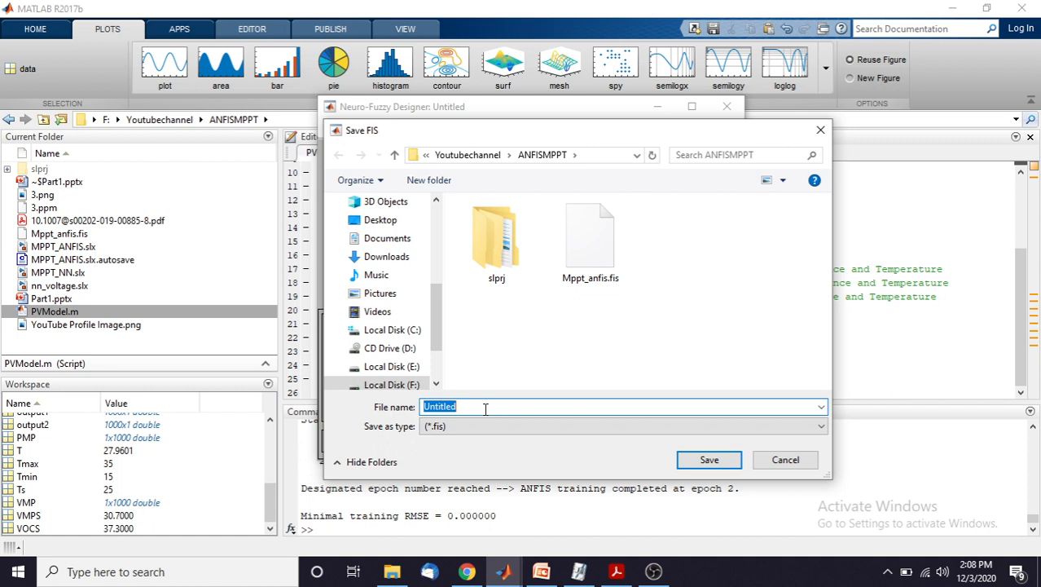
text(m)
click(706, 461)
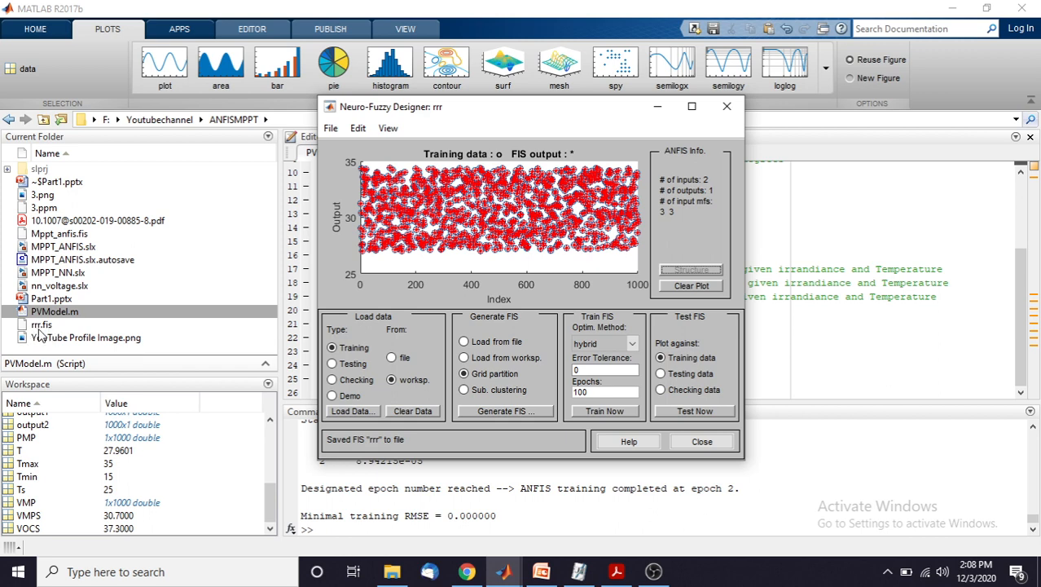
click(729, 114)
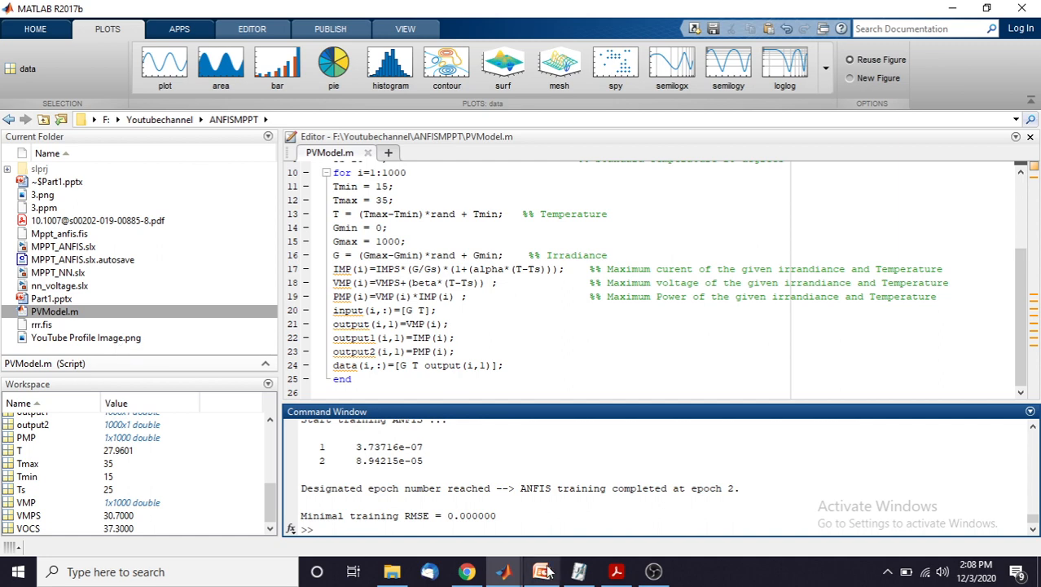
- Switch to the MPPT_ANFIS Simulink model and examine the PV panel with its irradiance and temperature inputs
click(505, 573)
click(294, 515)
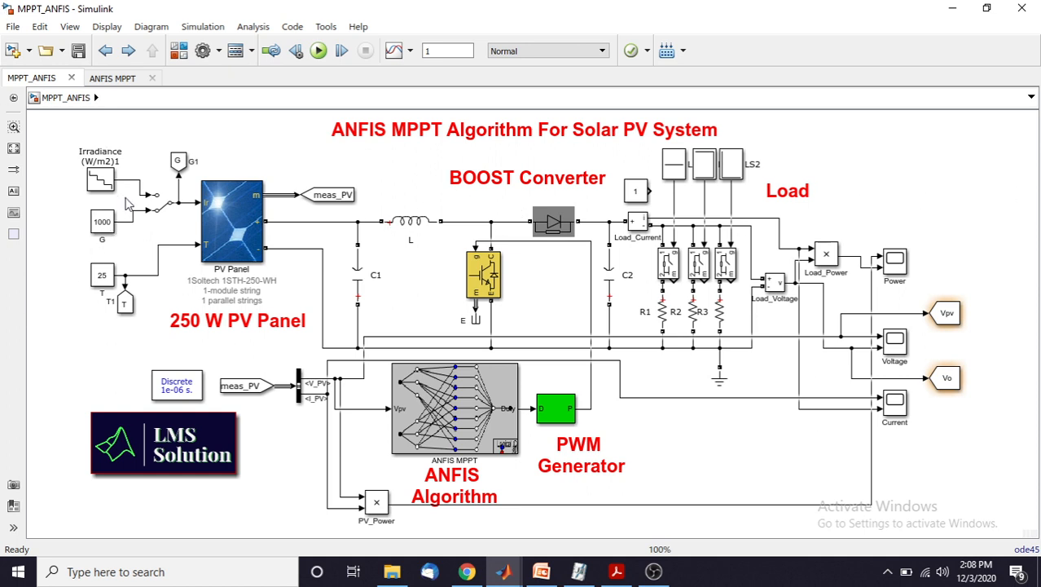
click(224, 185)
click(163, 208)
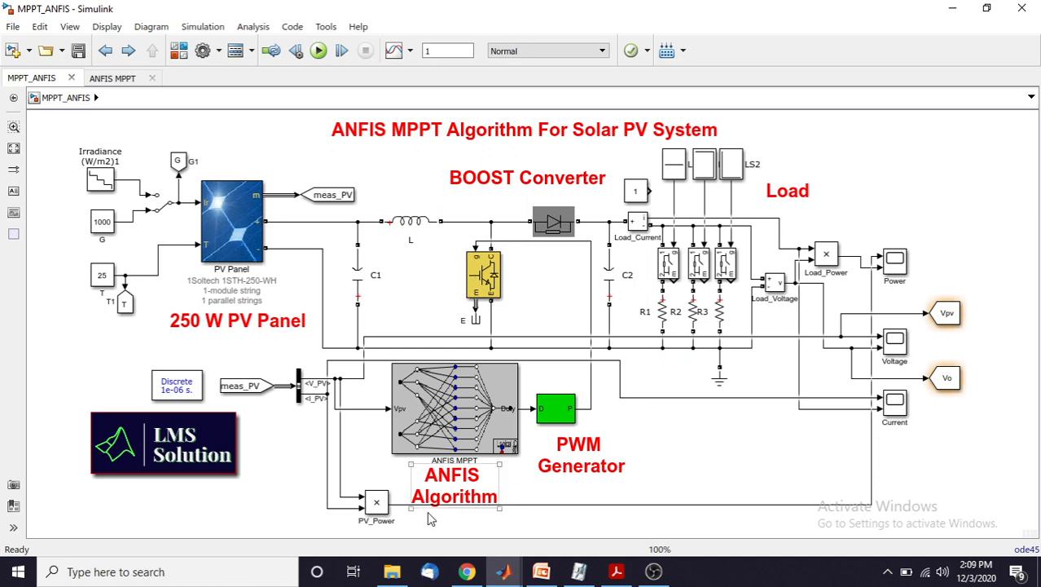
- Trace the PV voltage signal into the ANFIS MPPT subsystem and examine its Vpv input path
double_click(461, 433)
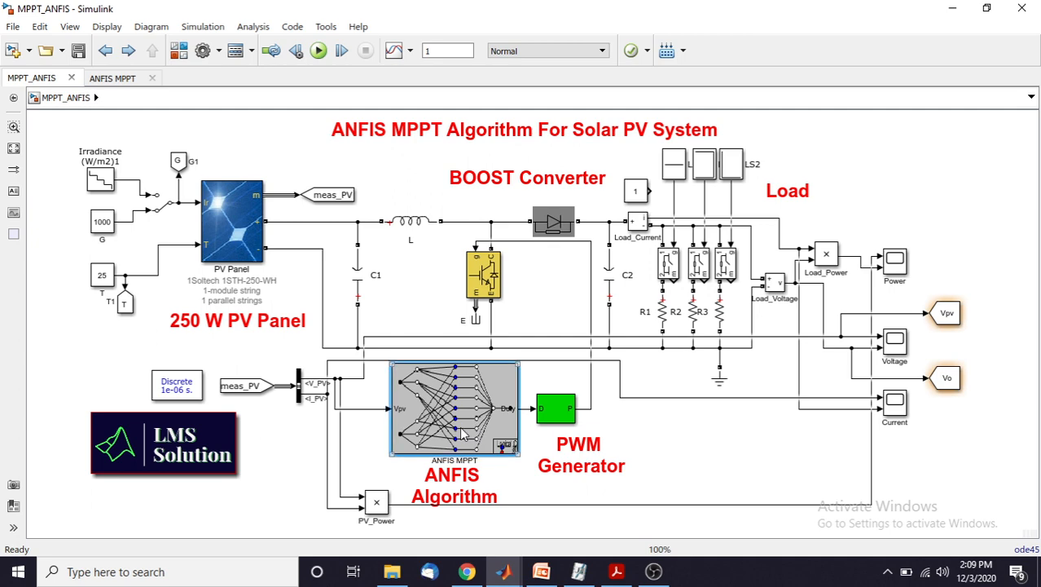
click(105, 50)
click(354, 409)
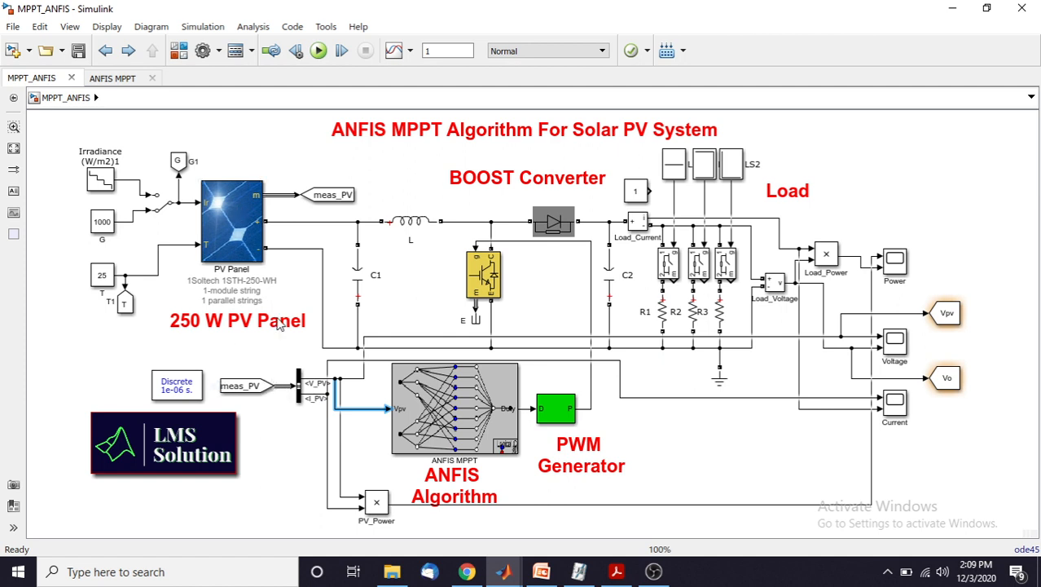
double_click(439, 412)
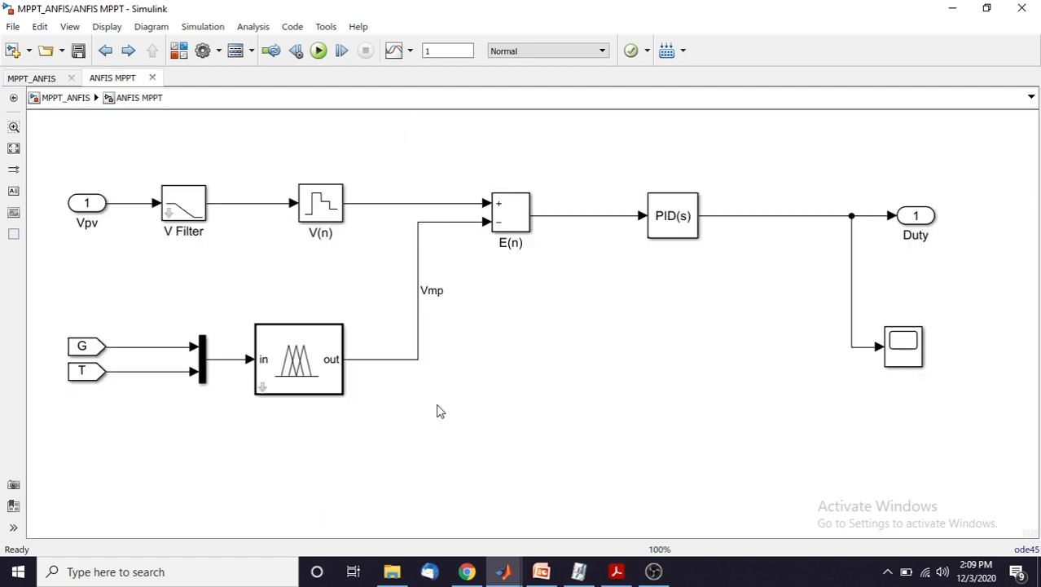
click(95, 205)
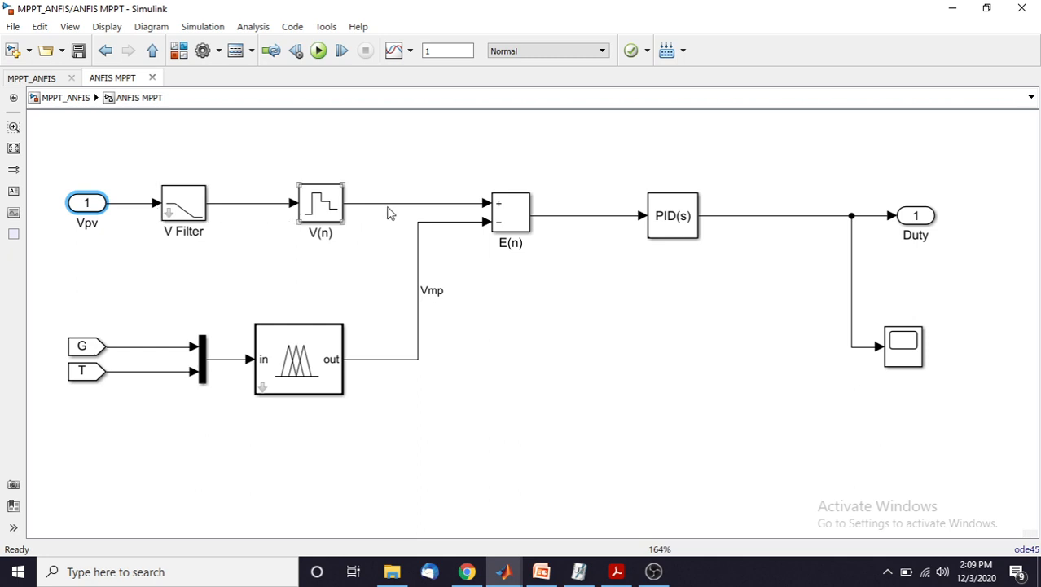
- Set the Fuzzy Logic Controller block's FIS name to 'rrr.fis' and apply it, keeping the other parameters as they are
click(318, 384)
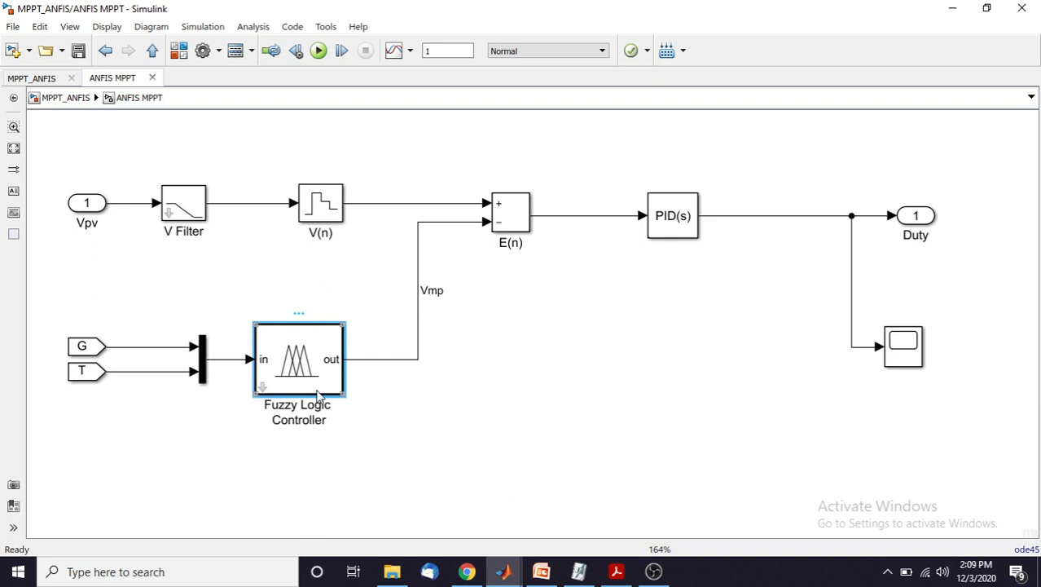
double_click(326, 375)
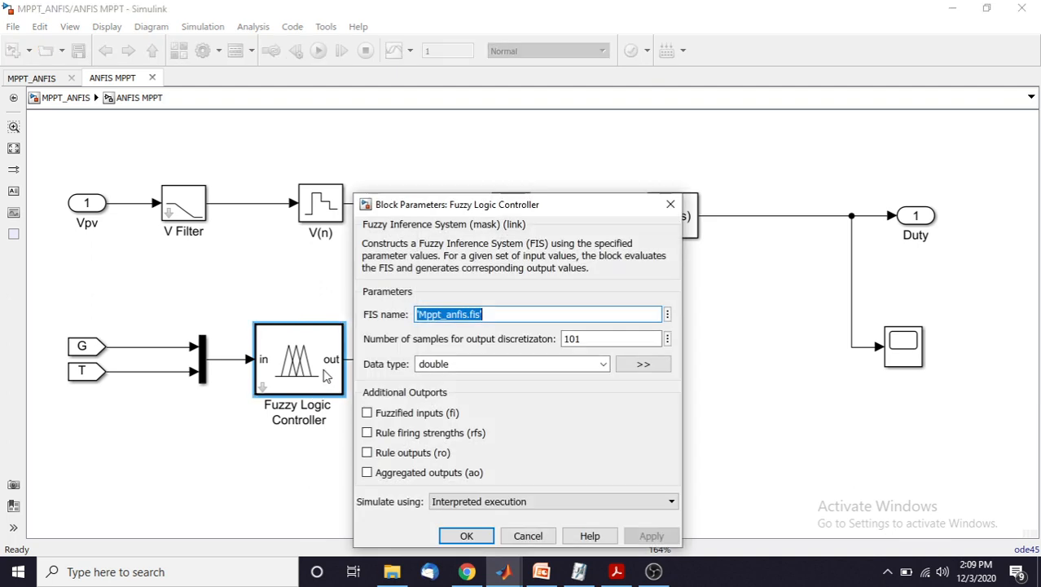
key(End)
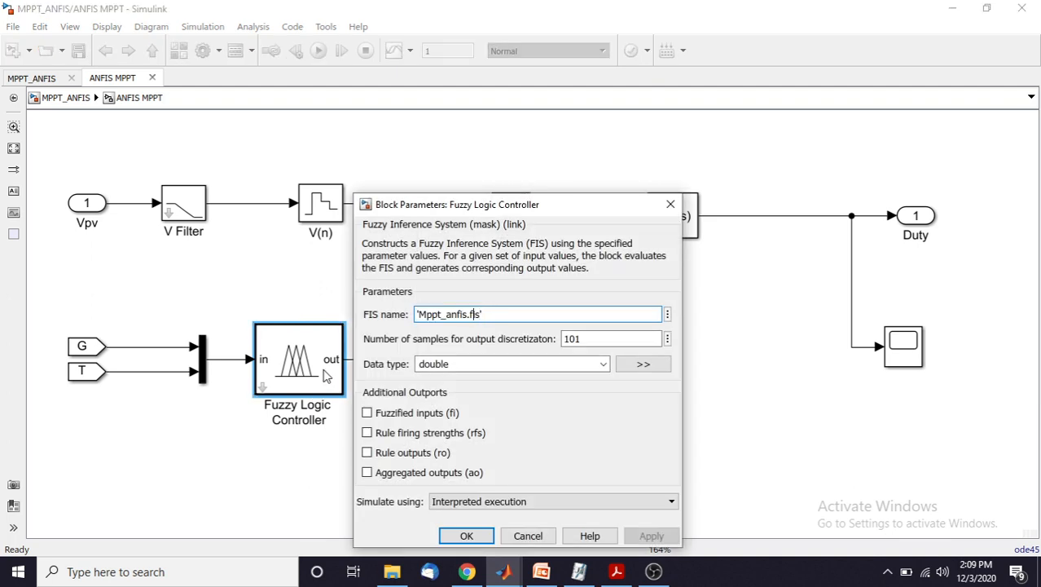
key(BackSpace)
key(BackSpace)
key(BackSpace)
key(BackSpace)
key(BackSpace)
key(BackSpace)
key(BackSpace)
key(BackSpace)
key(BackSpace)
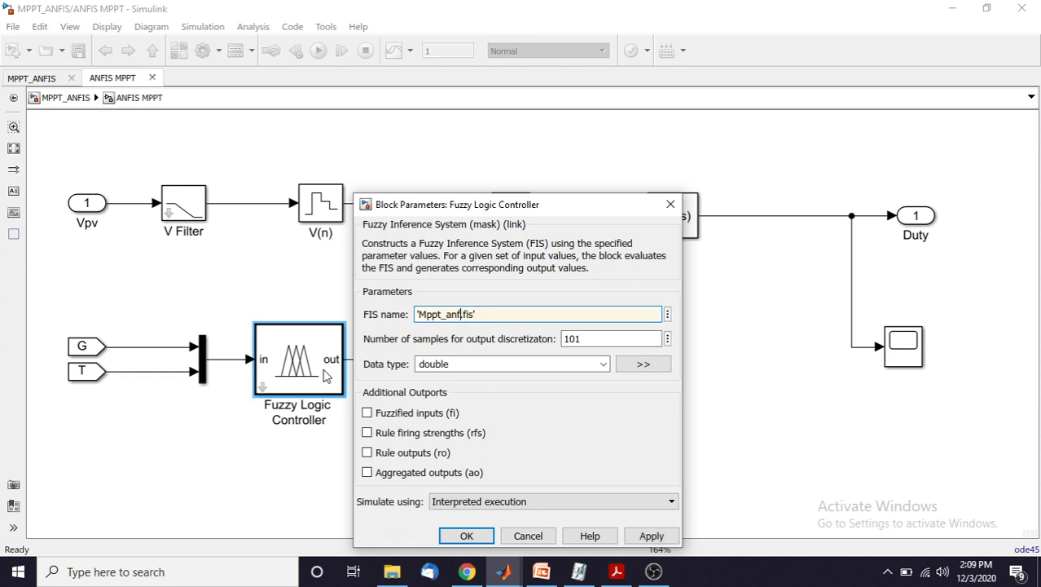
key(BackSpace)
text(rrr)
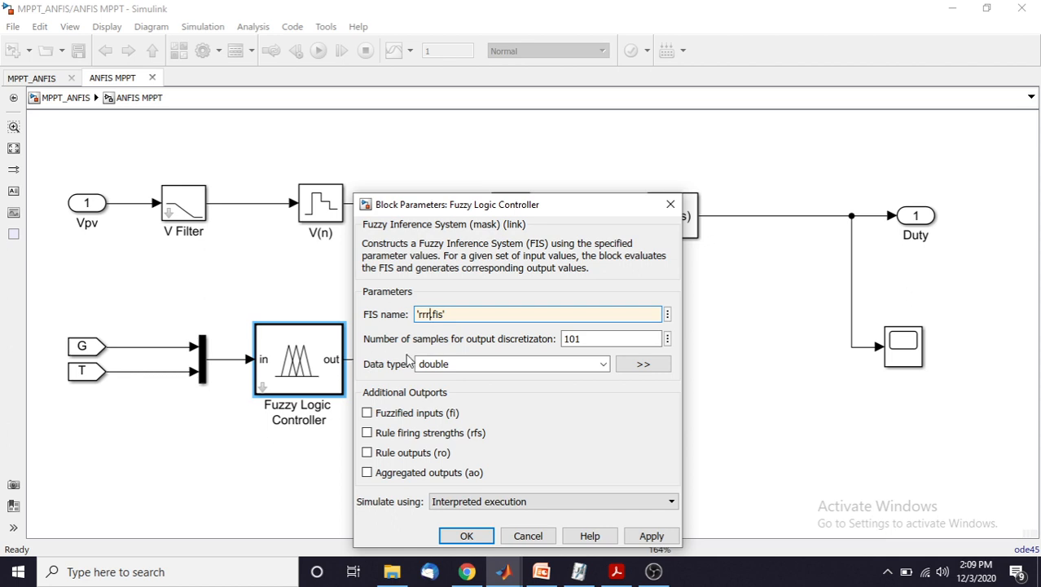
click(650, 537)
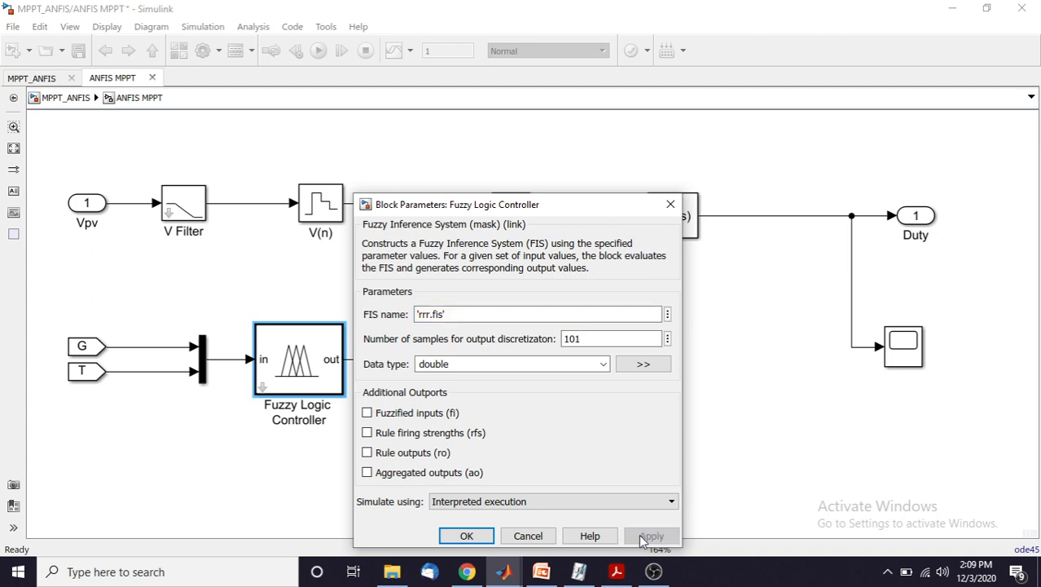
click(476, 536)
- Trace the G and T inputs and the Vmp output of the fuzzy controller, and the top-level PWM signal to the boost converter switch
click(135, 347)
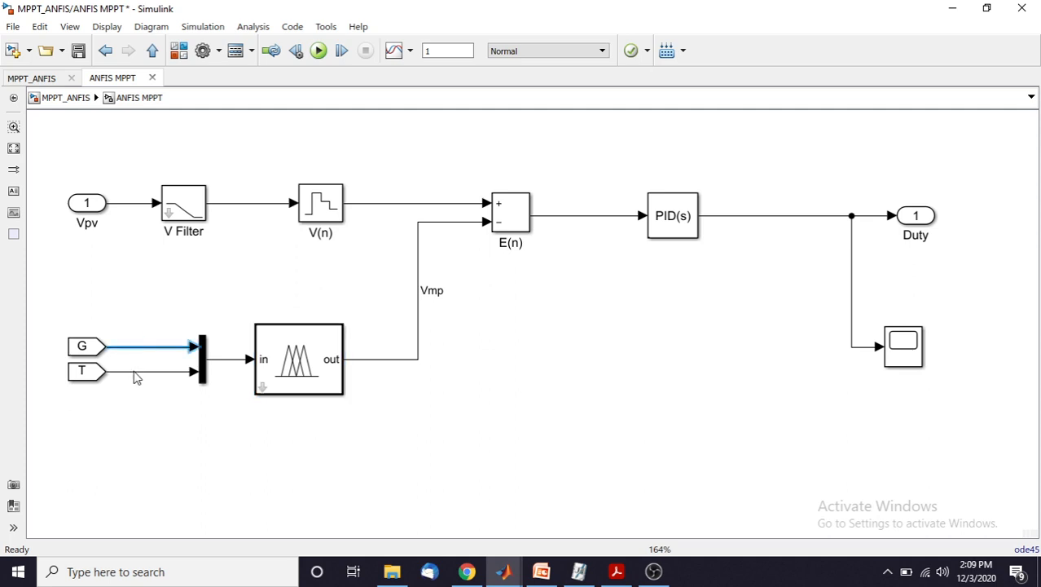
click(135, 371)
click(82, 369)
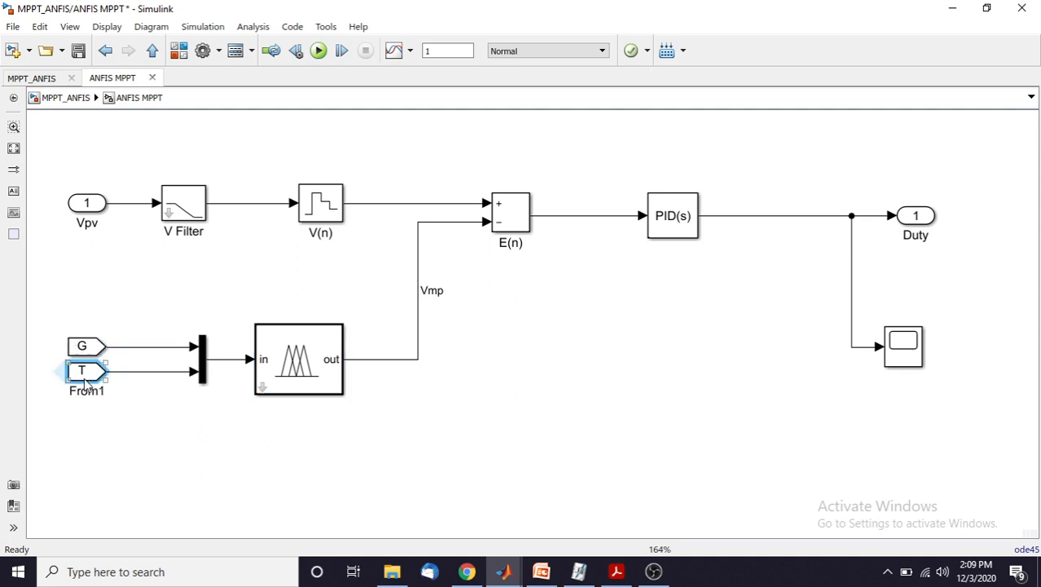
click(419, 324)
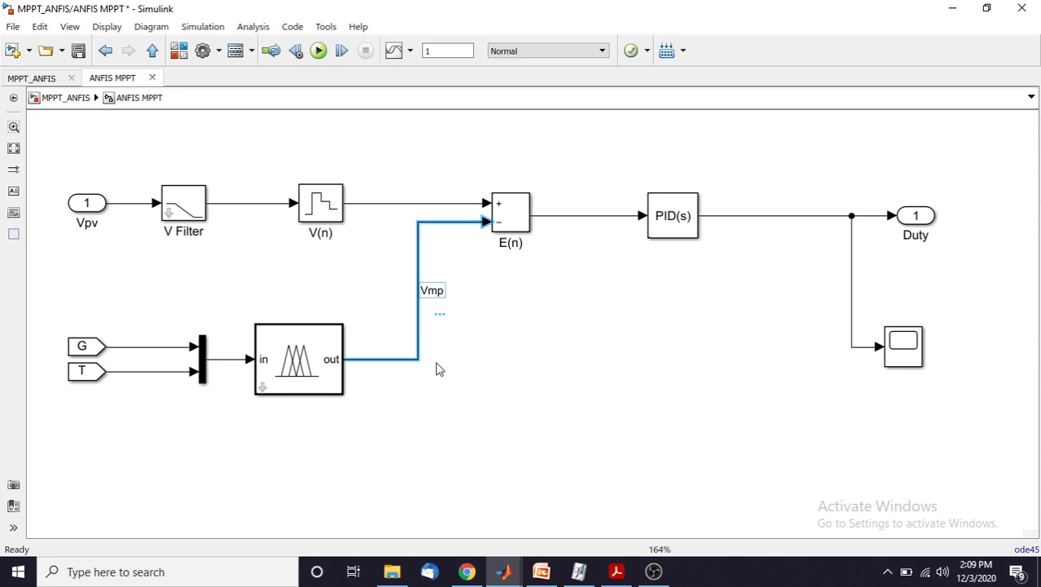
click(581, 346)
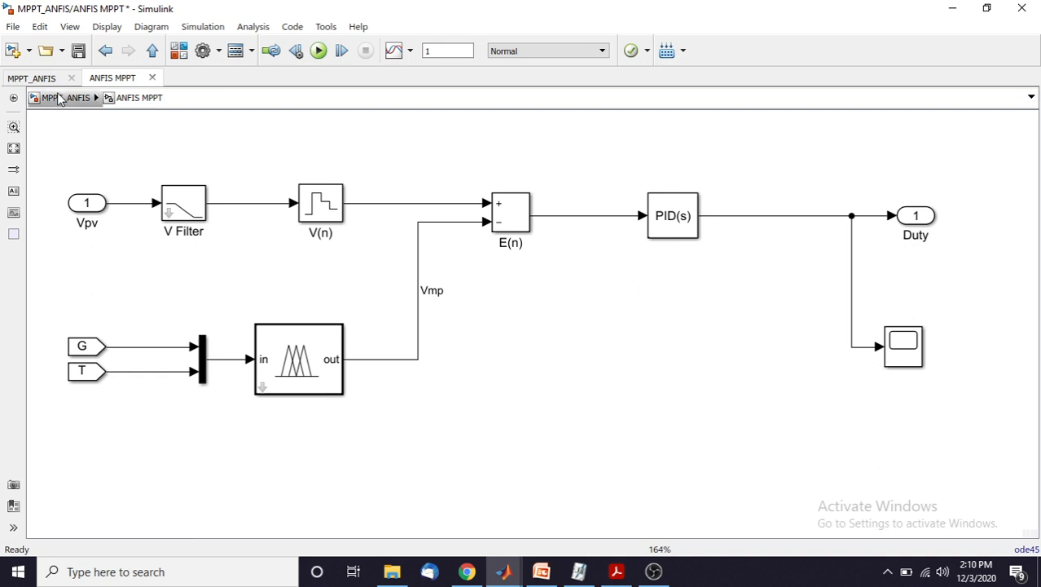
click(105, 51)
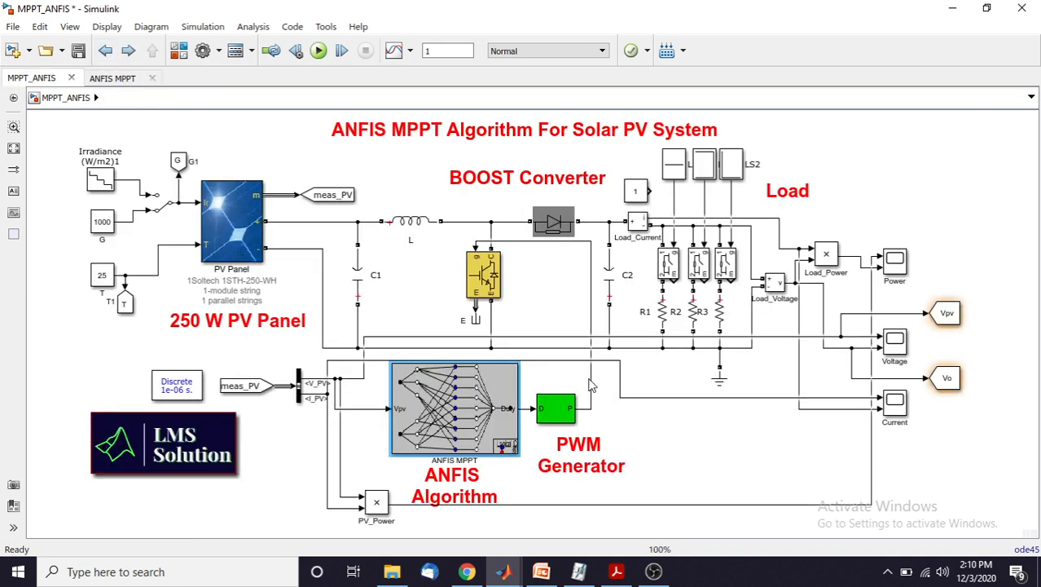
mouse_move(575, 407)
mouse_down()
mouse_move(594, 407)
mouse_move(512, 244)
mouse_move(487, 246)
mouse_up()
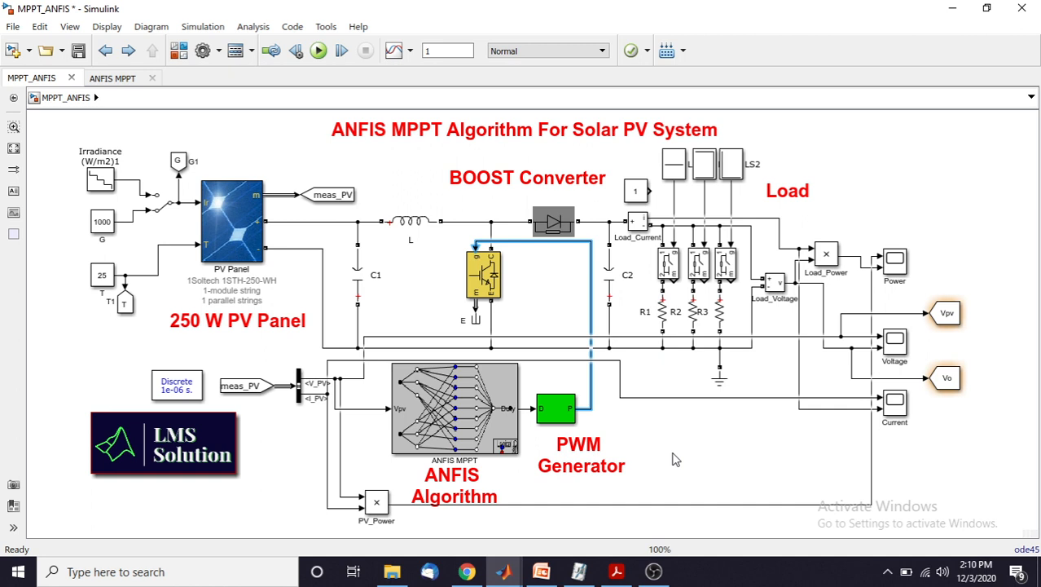
- Switch the PV irradiance source to the stair signal, and replace the three load step signals with the constant 1 driving the middle breaker
click(161, 204)
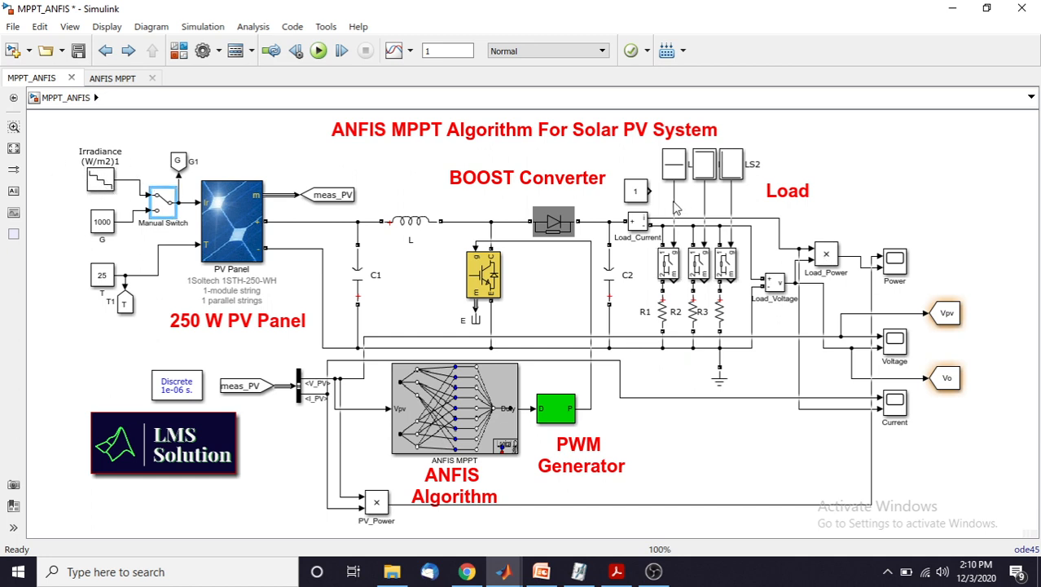
click(675, 209)
click(705, 209)
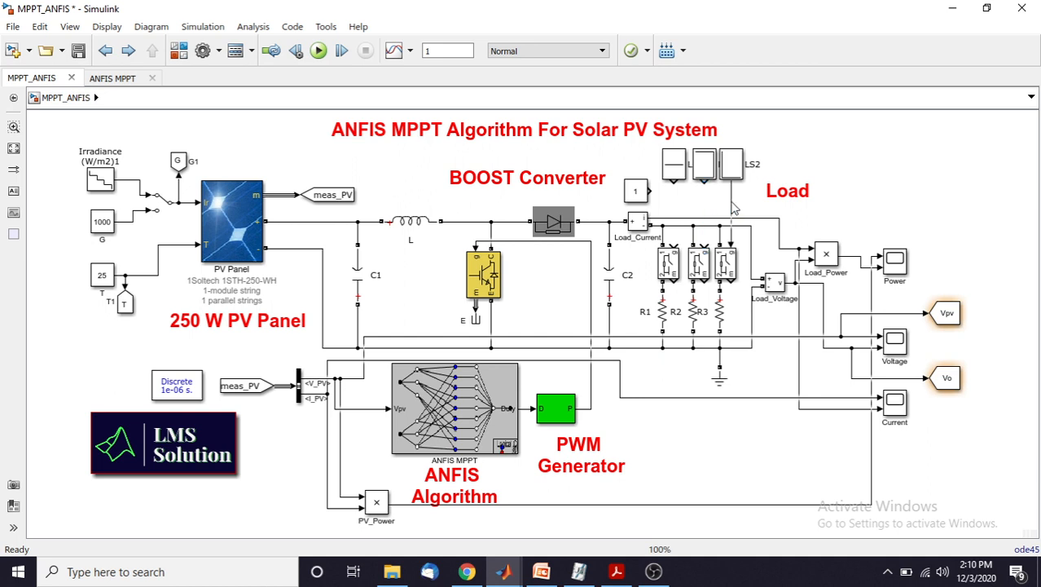
click(731, 210)
key(Delete)
drag(651, 190, 705, 242)
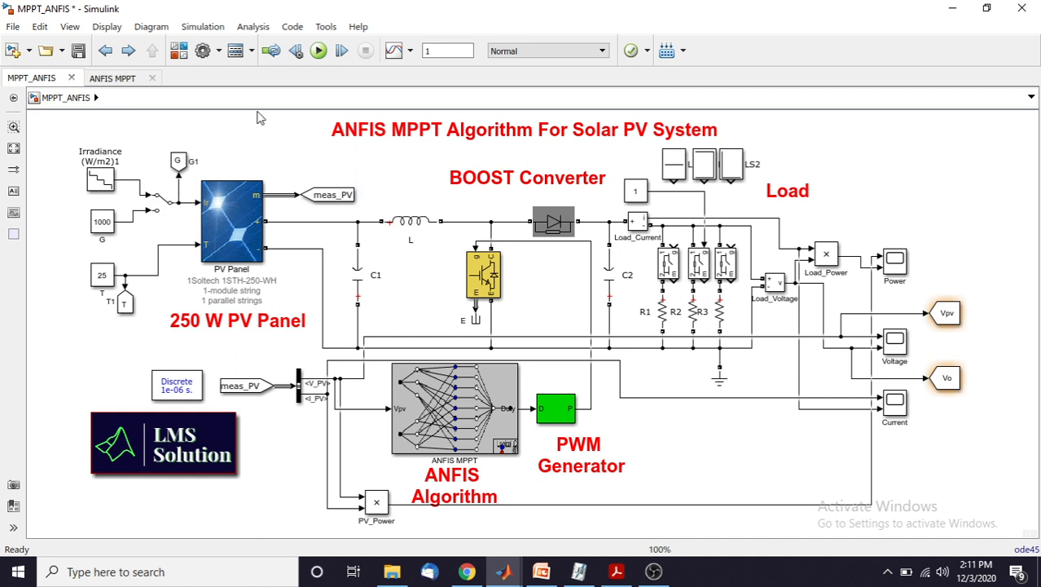
- Run the simulation and arrange the Power scope and the duty-cycle Scope side by side
click(319, 51)
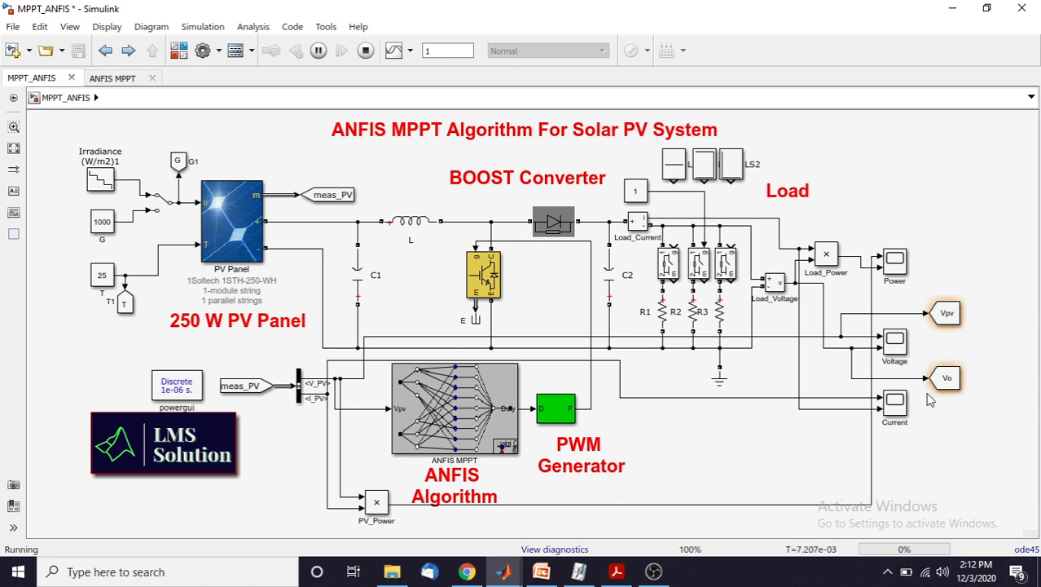
click(901, 277)
double_click(900, 278)
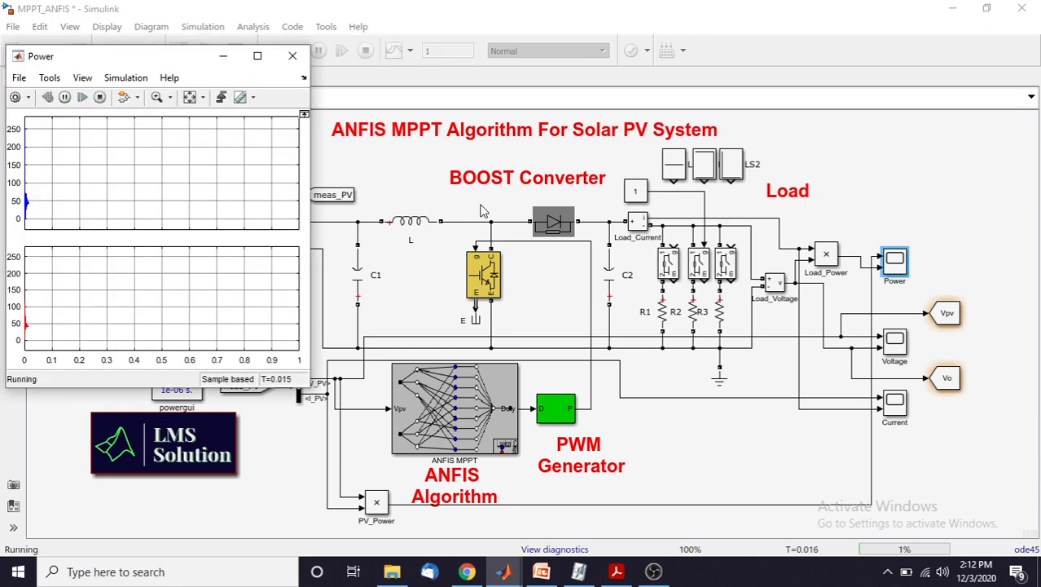
drag(144, 46, 489, 82)
click(505, 572)
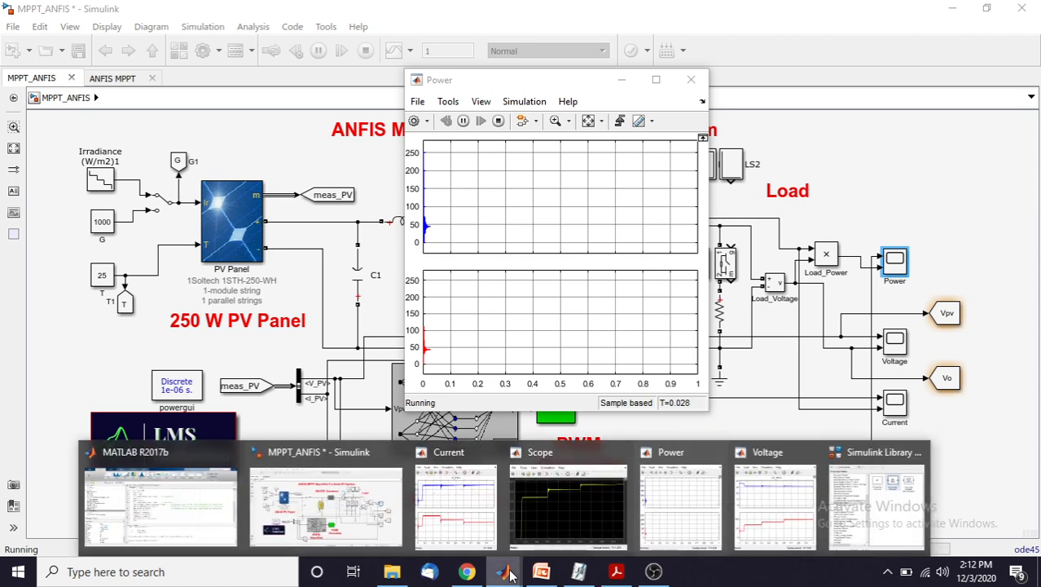
click(555, 527)
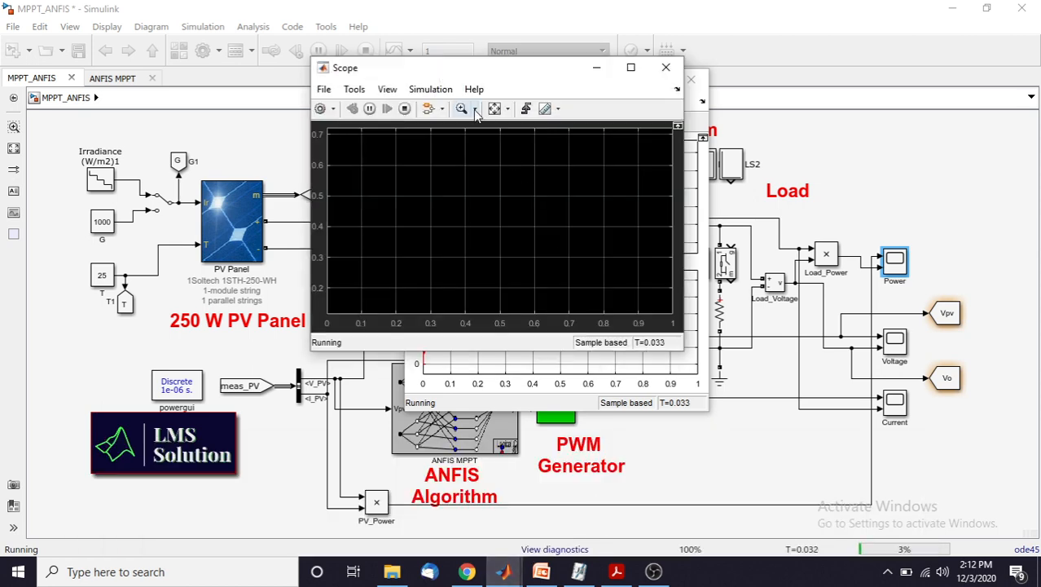
drag(448, 73, 839, 71)
drag(581, 82, 380, 73)
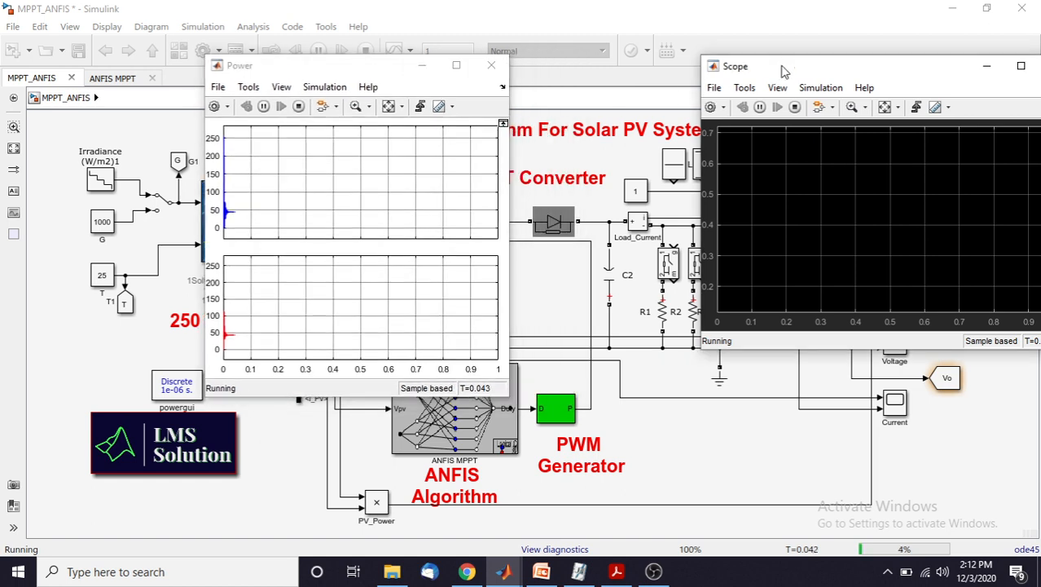
drag(786, 74, 599, 72)
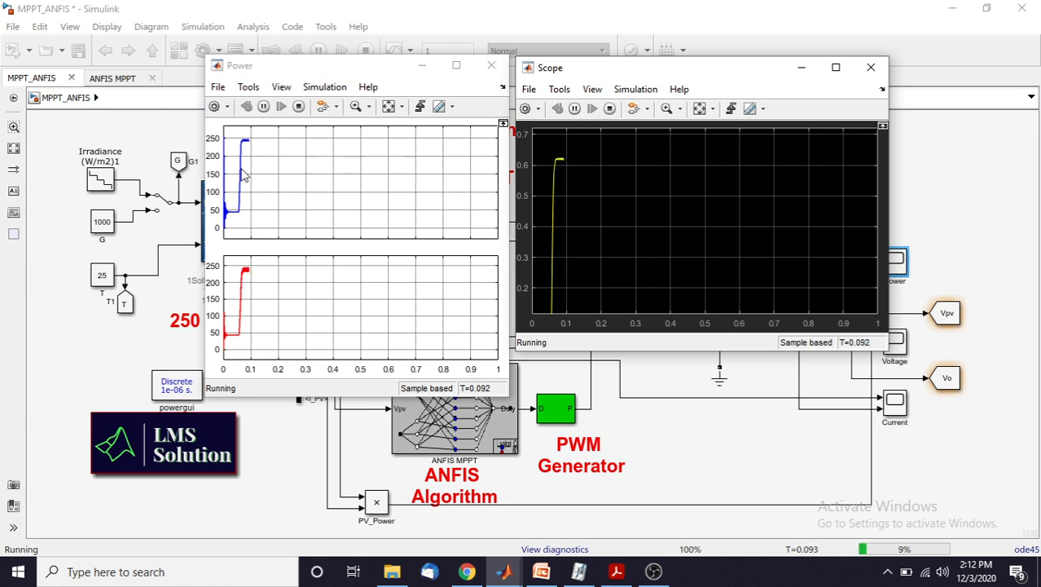
- Examine the transition times and amplitude vector of the Irradiance stair generator, leaving its parameters unchanged
click(100, 184)
click(100, 184)
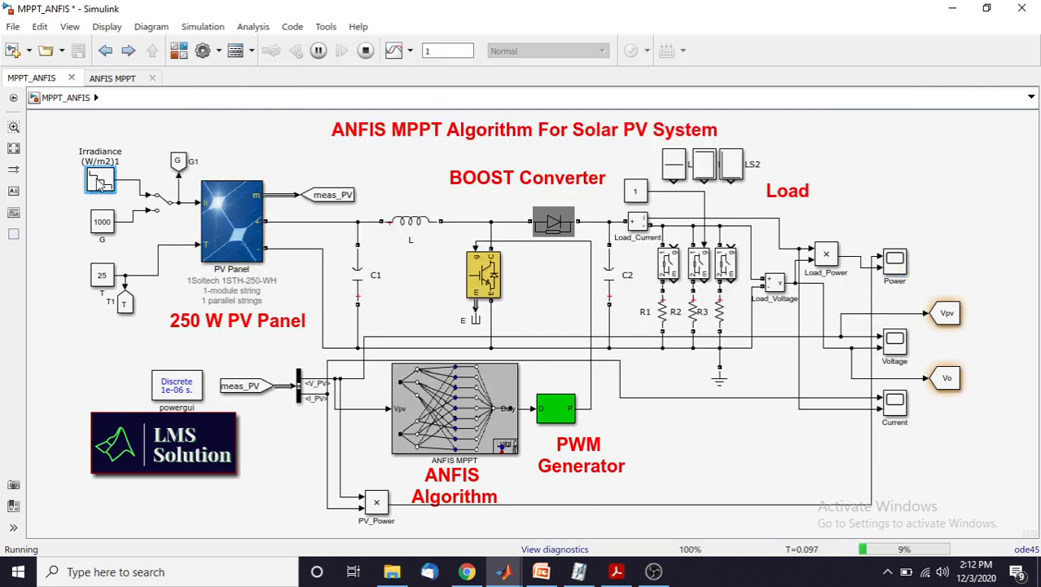
double_click(99, 184)
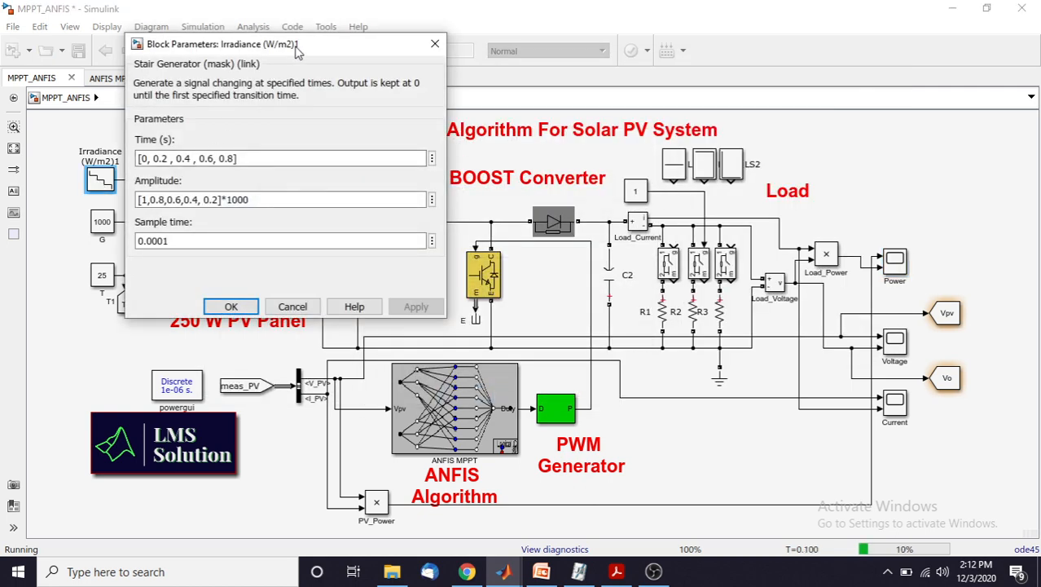
drag(292, 52, 236, 49)
click(107, 200)
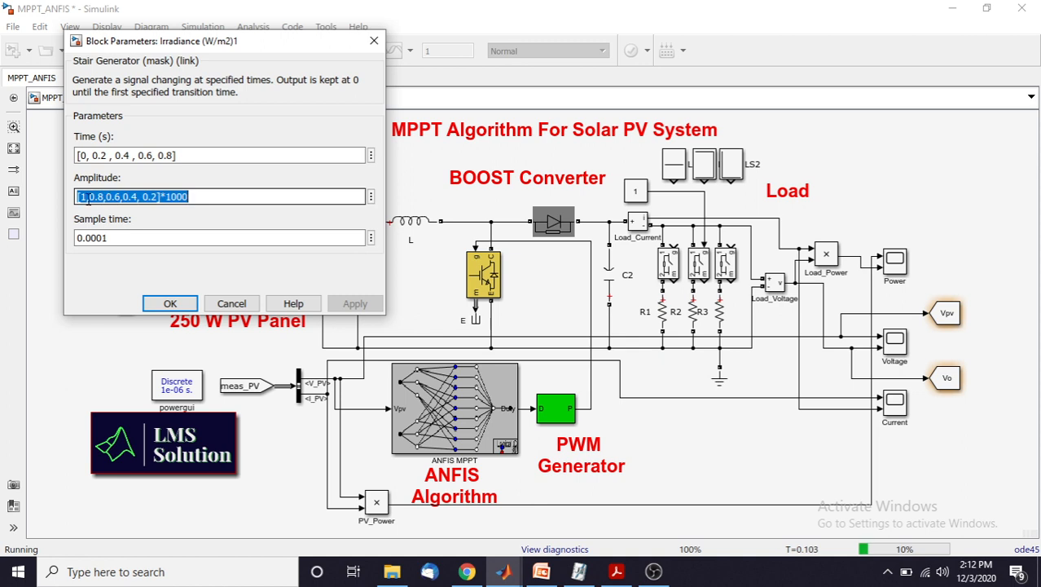
click(83, 198)
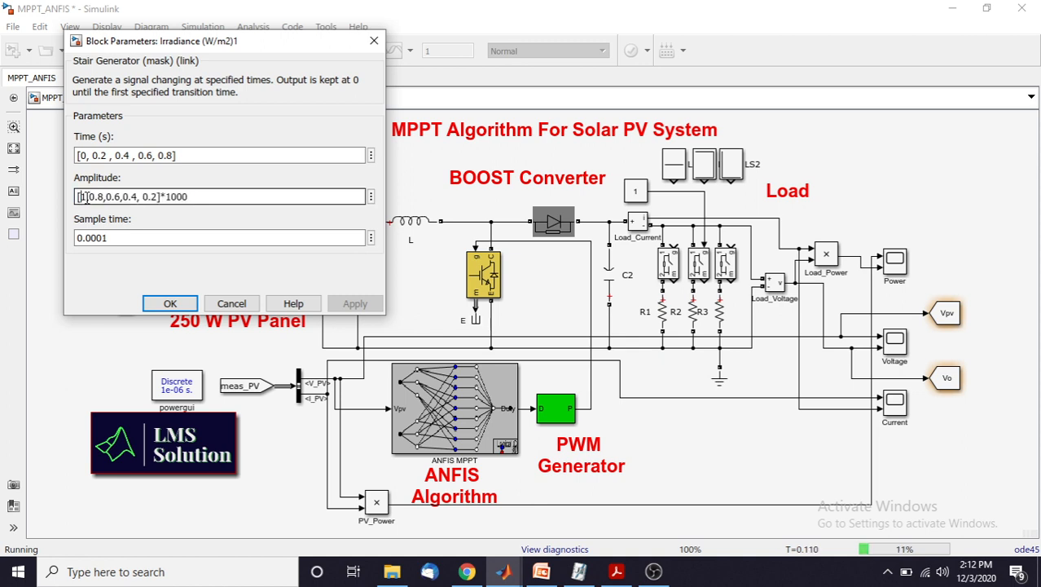
click(132, 198)
drag(196, 198, 75, 198)
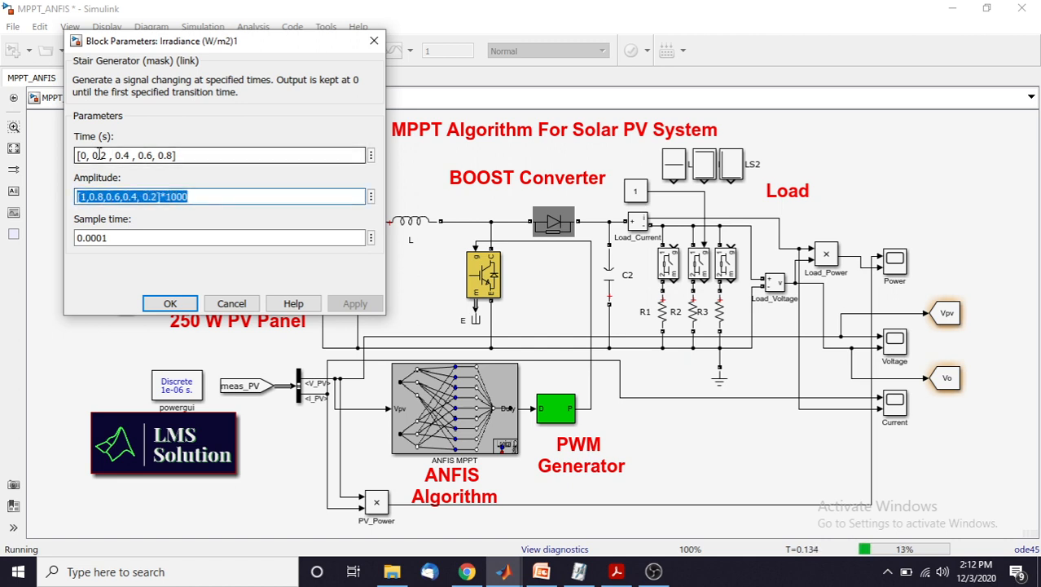
drag(77, 155, 178, 154)
click(169, 304)
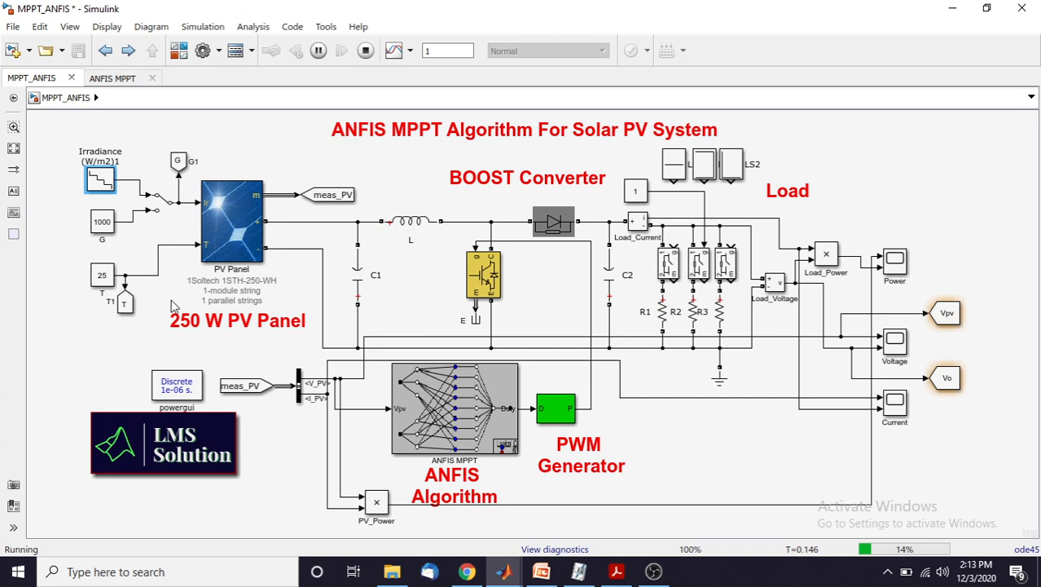
- Bring the Power scope forward and examine the power curves against the first irradiance level
click(507, 574)
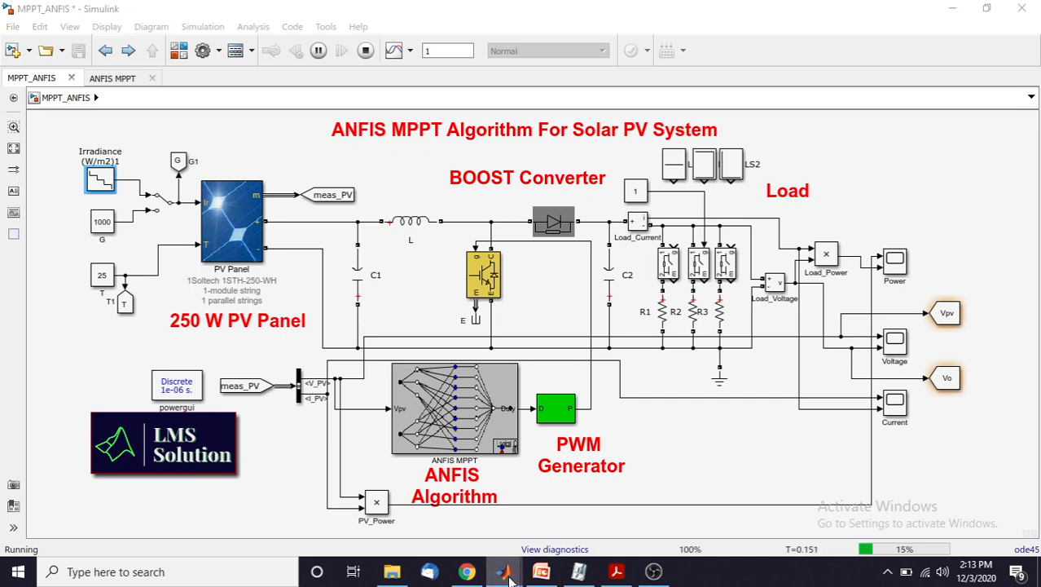
click(686, 515)
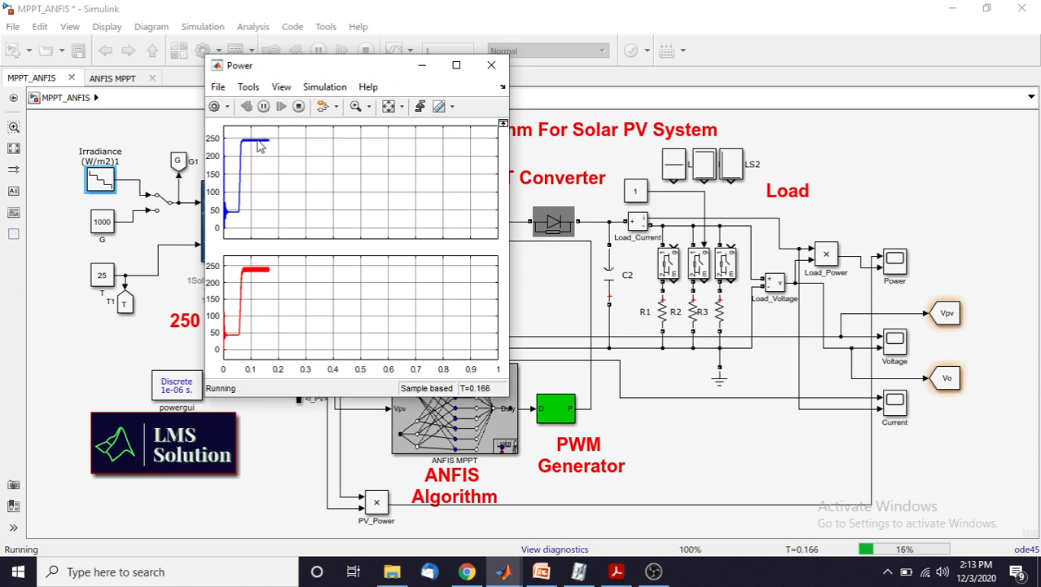
click(143, 359)
- Plot the PV Panel's I-V and P-V characteristics for one module at 25 deg.C and the specified irradiances, and close its parameters
click(242, 230)
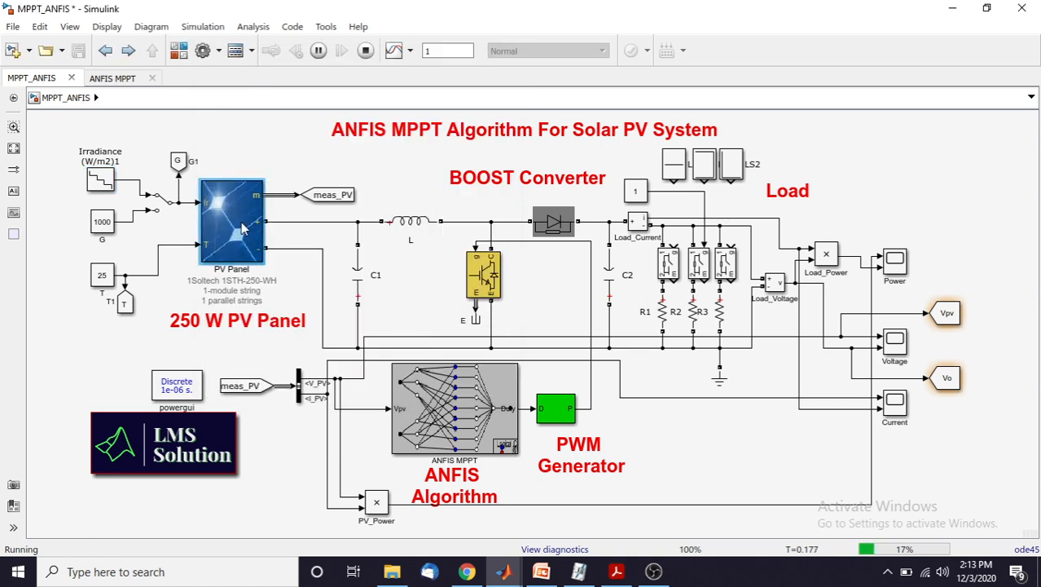
double_click(242, 230)
drag(627, 389, 794, 389)
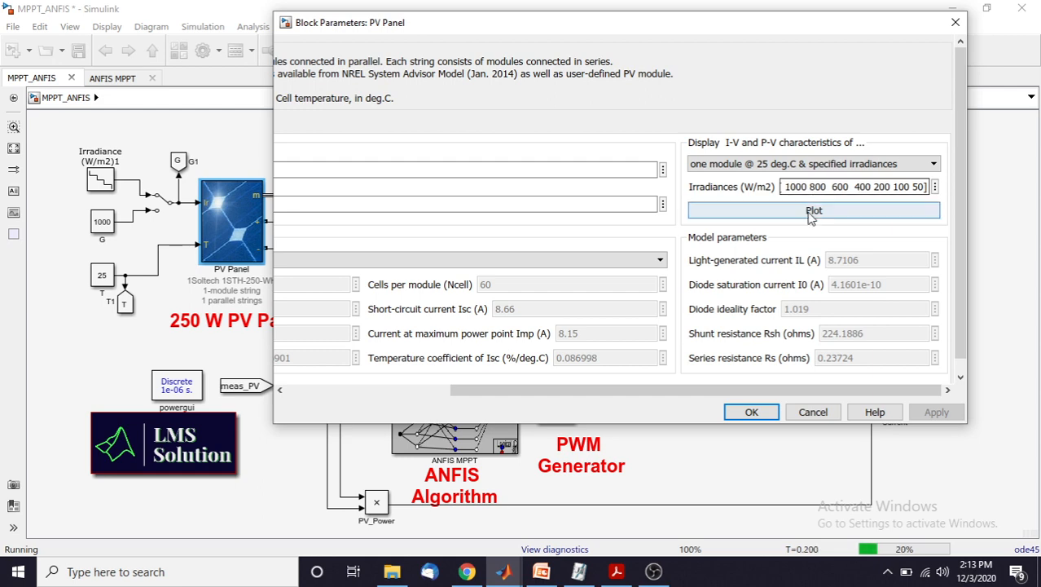
click(808, 210)
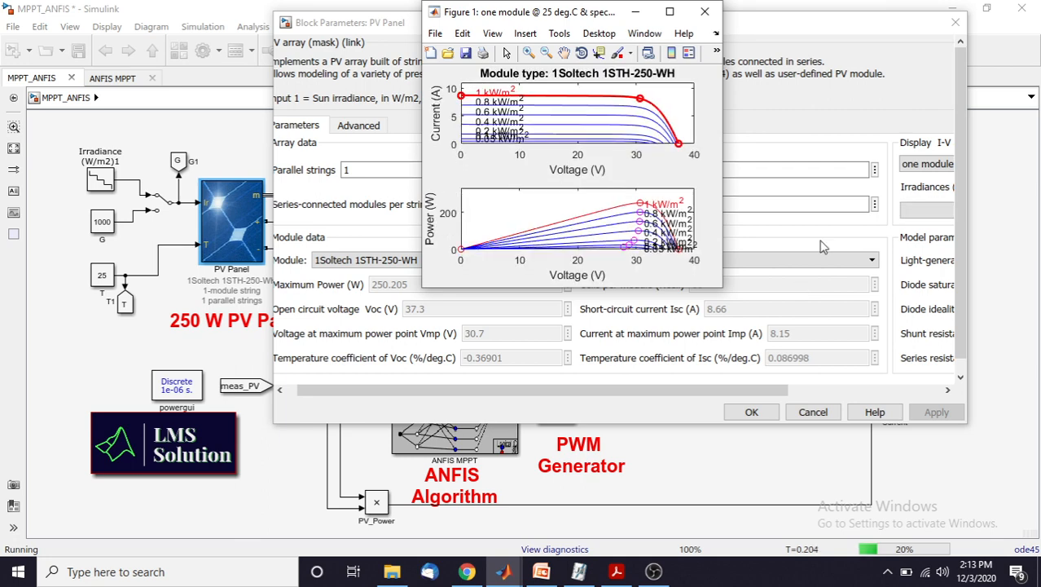
click(953, 25)
click(954, 24)
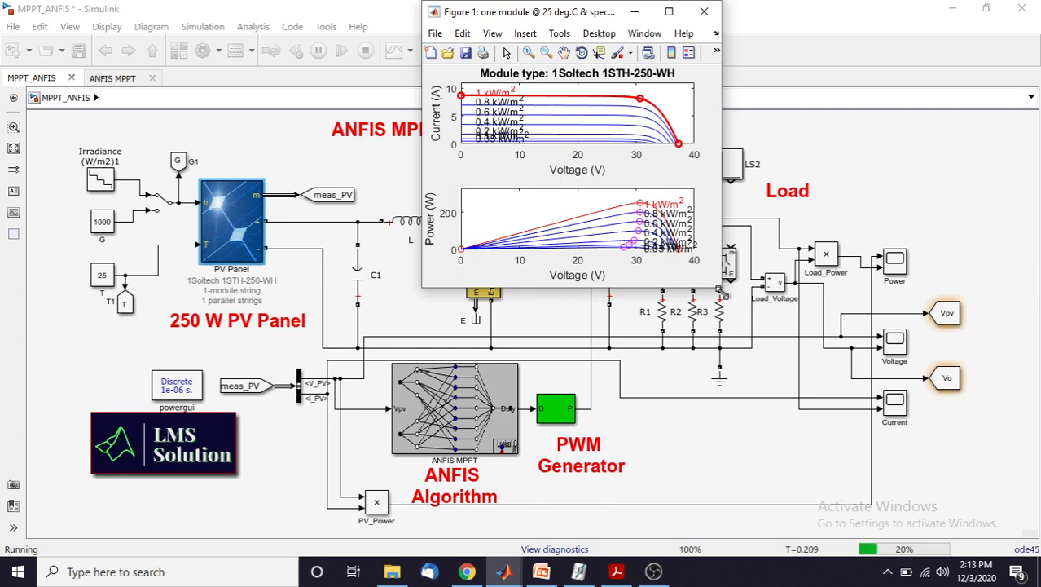
- Enlarge the characteristics figure and mark the maximum power point of the 1 kW/m2 P-V curve with a data tip
drag(718, 286, 712, 511)
drag(578, 20, 240, 21)
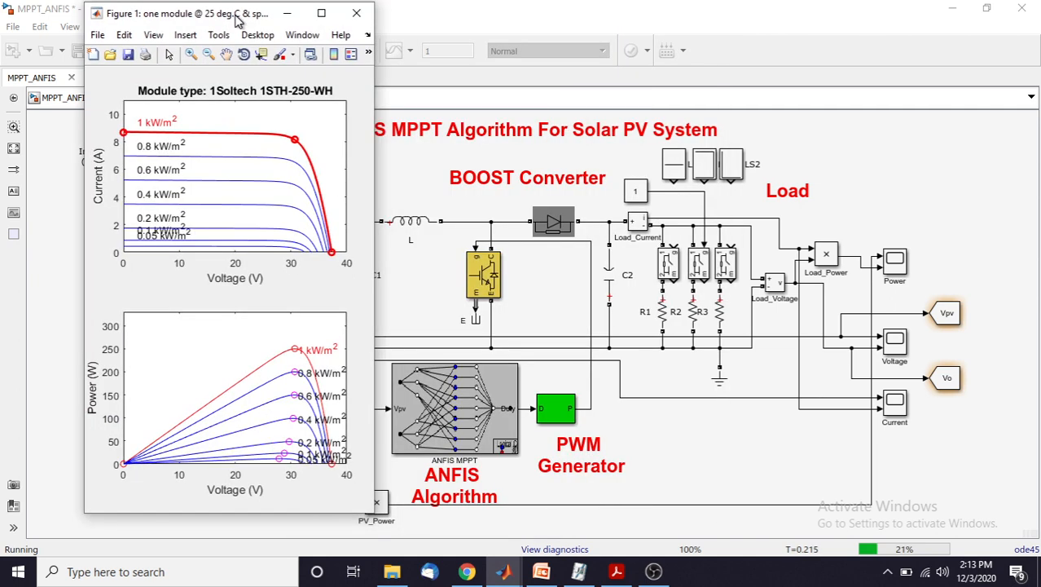
click(260, 54)
click(295, 350)
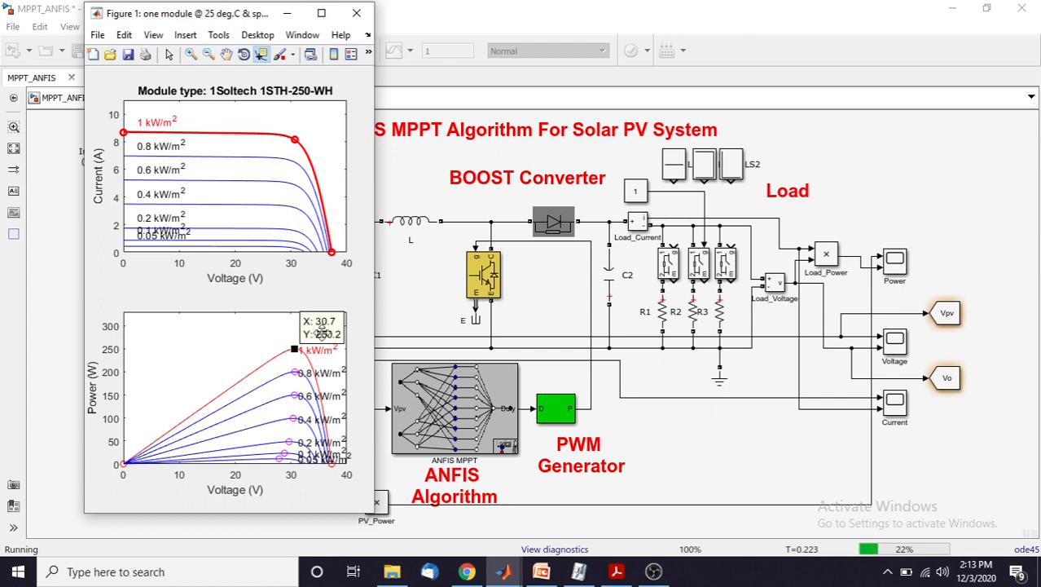
- Place the Power scope beside the characteristics figure and mark the maximum power point of the 0.8 kW/m2 P-V curve with a data tip
click(504, 572)
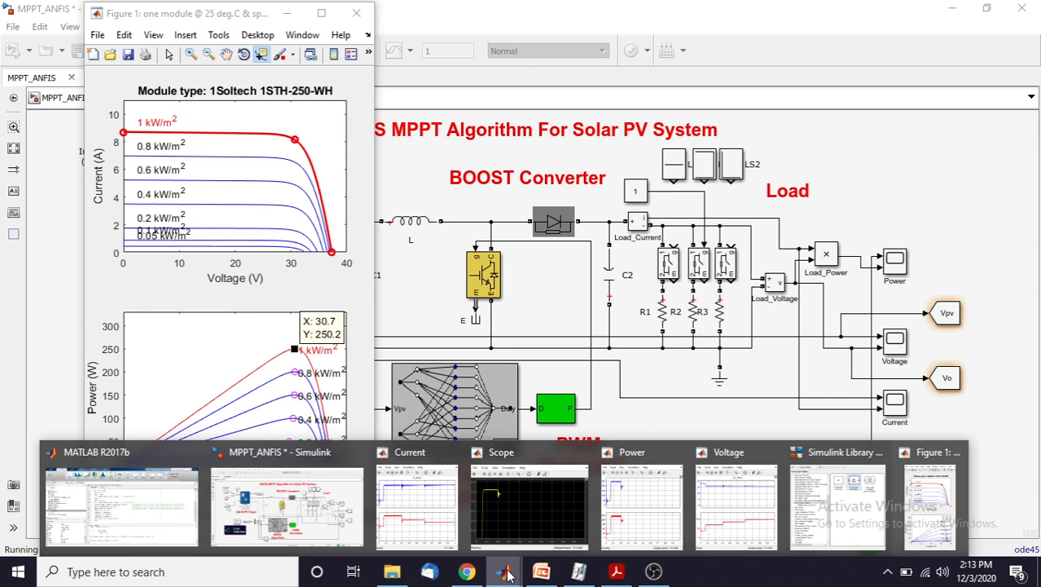
click(656, 515)
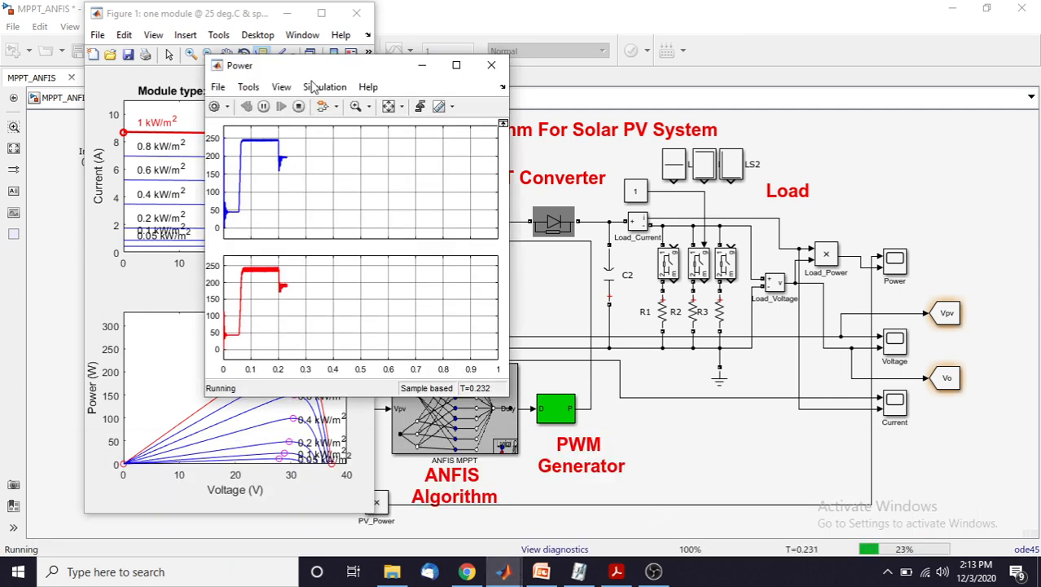
drag(320, 70, 471, 49)
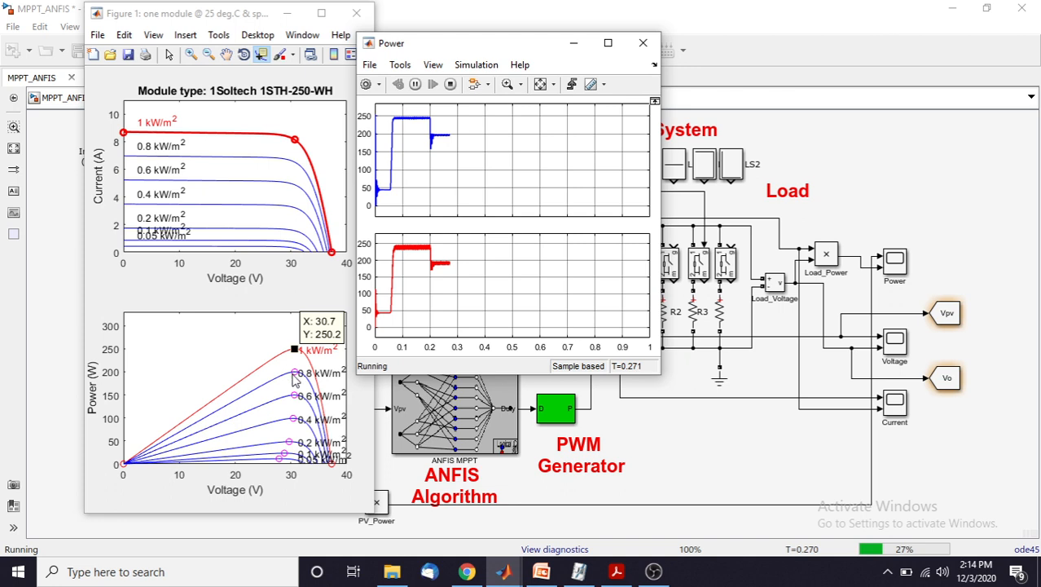
click(265, 309)
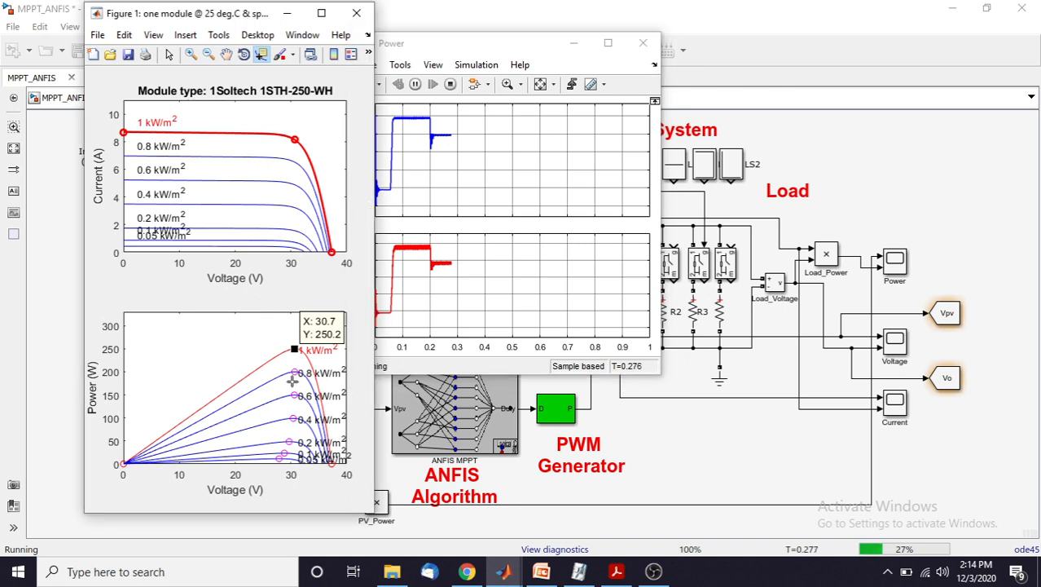
click(293, 385)
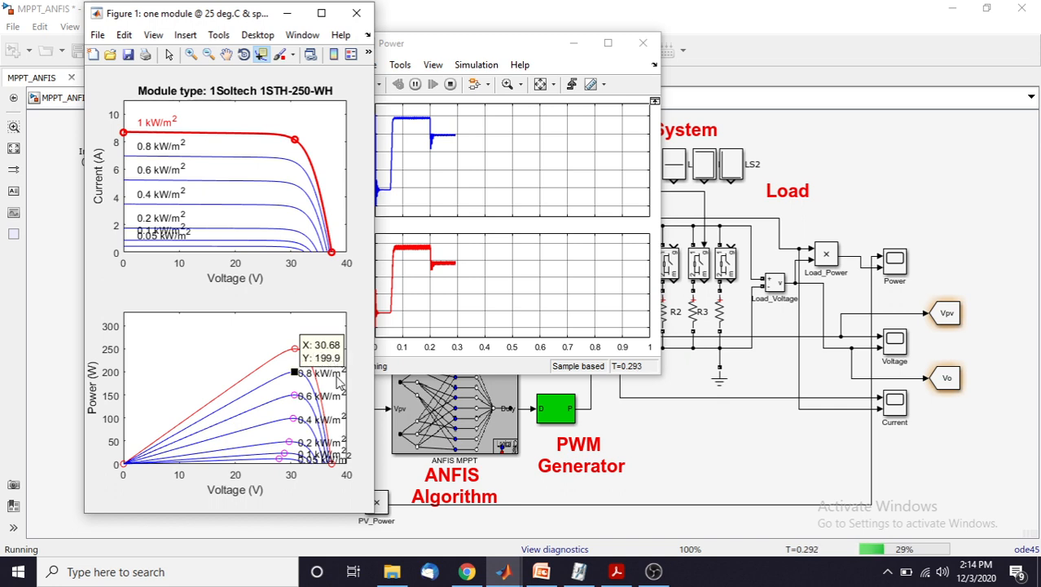
click(487, 58)
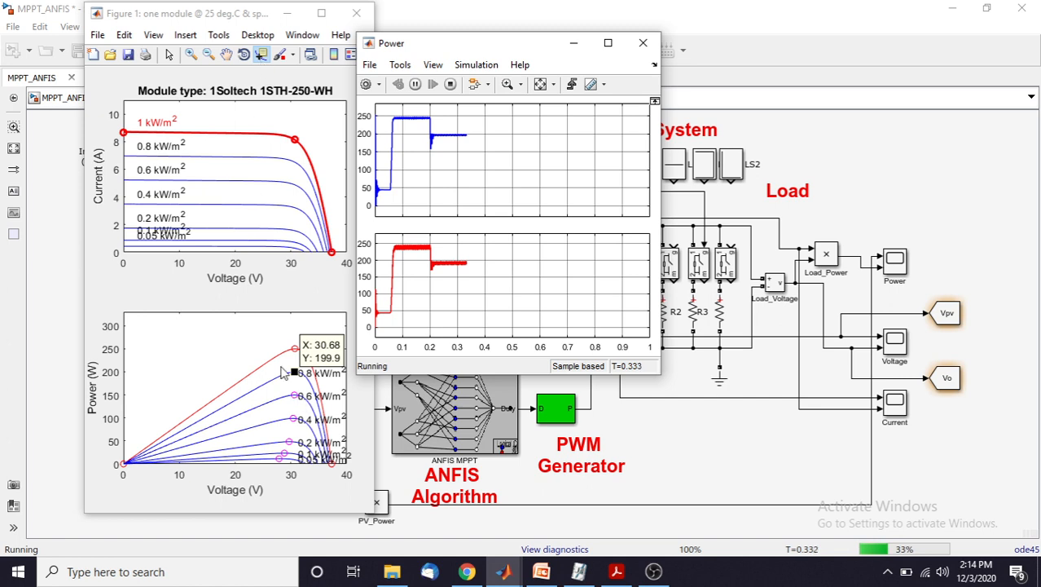
- Mark the maximum power point of the 0.6 kW/m2 P-V curve and compare it with the Power scope's third irradiance level
click(296, 404)
click(295, 395)
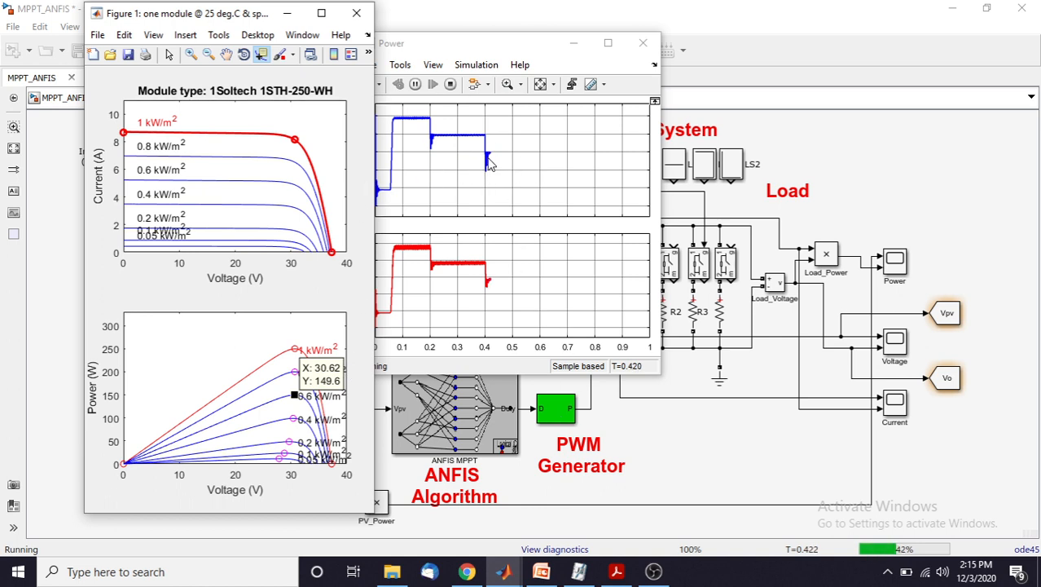
drag(500, 40, 552, 41)
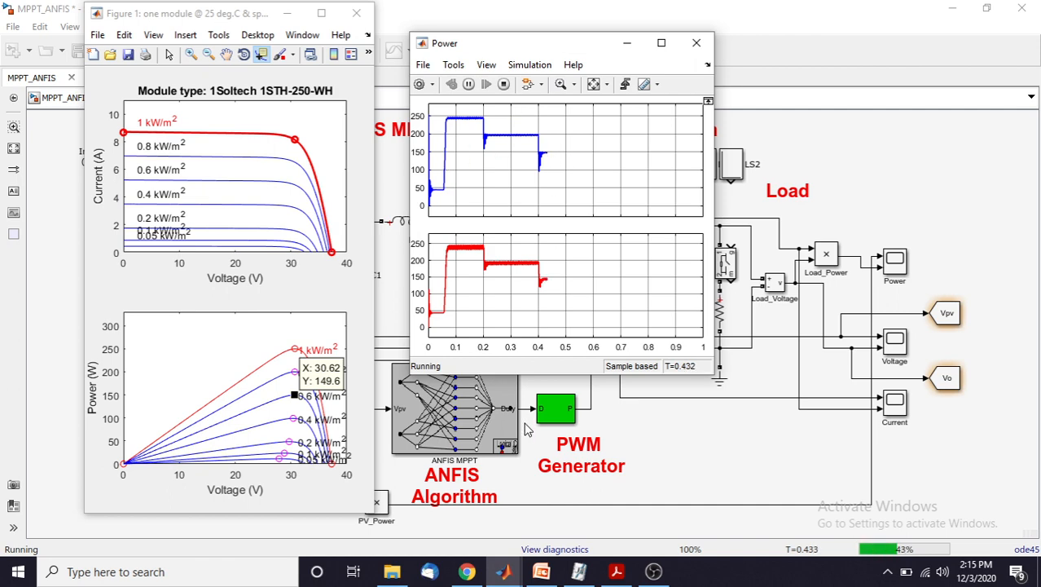
- Bring up the Scope window and arrange the characteristics figure, Power scope and Scope side by side to compare their curves
mouse_move(507, 573)
click(551, 531)
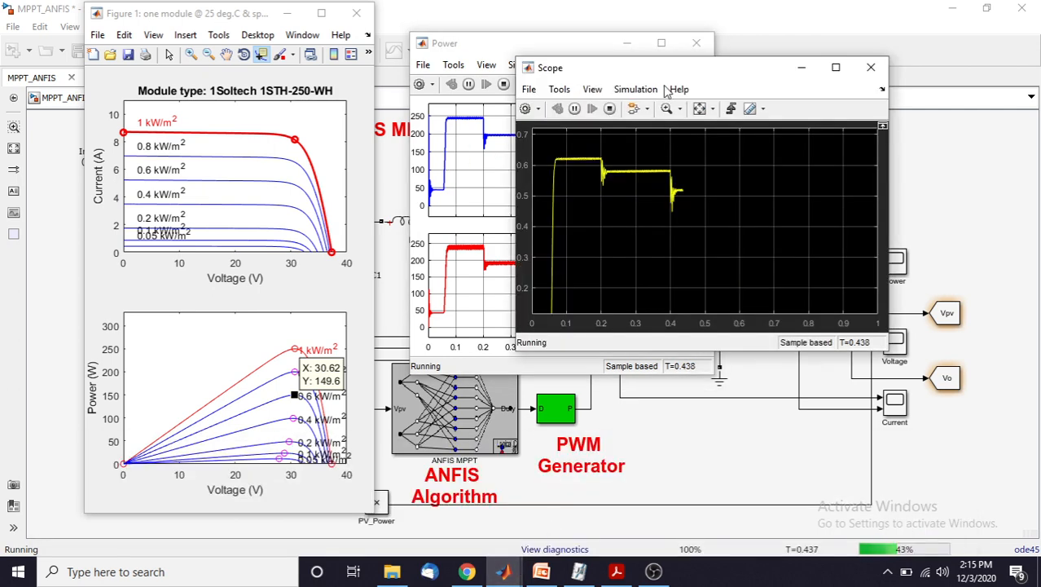
drag(670, 71, 828, 72)
drag(492, 46, 442, 39)
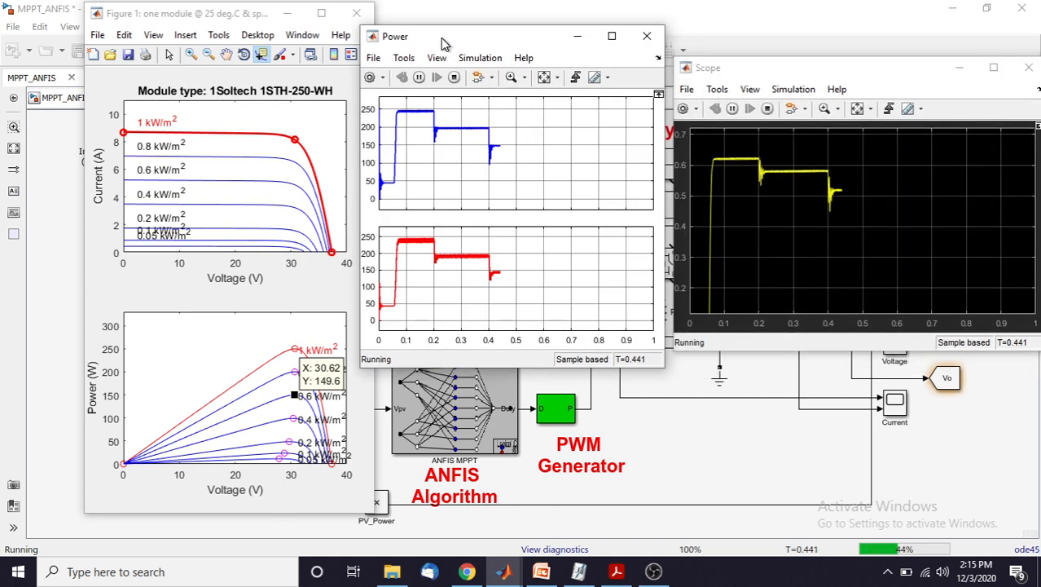
drag(216, 18, 169, 18)
drag(414, 36, 395, 37)
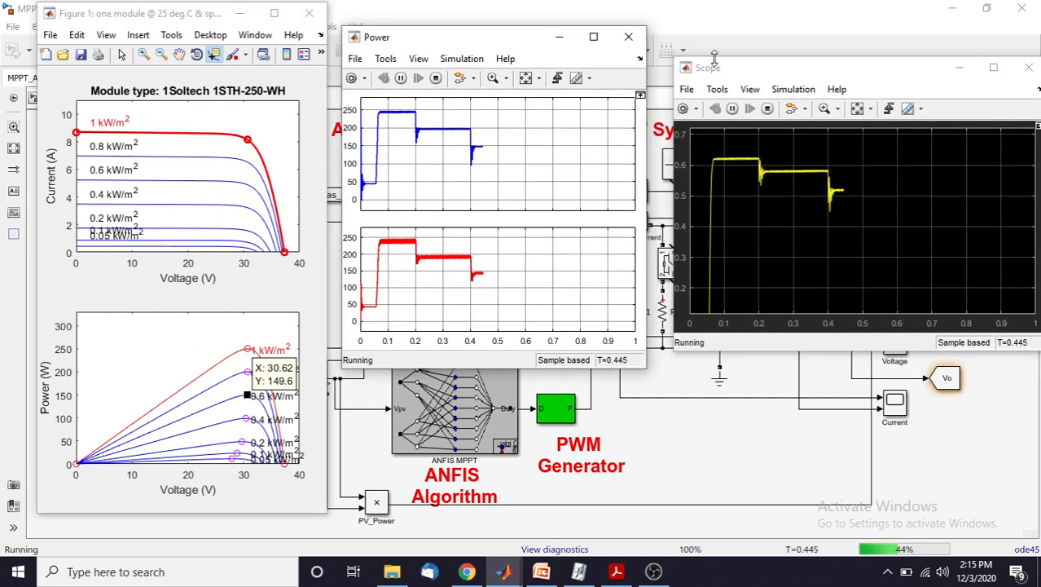
drag(743, 77, 717, 68)
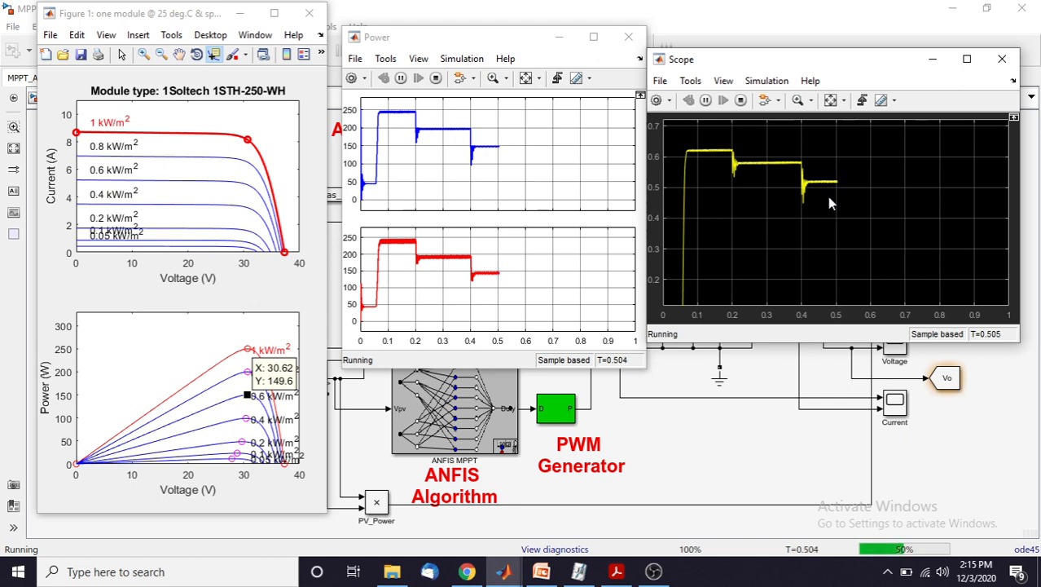
- Return to the MPPT_ANFIS model and stop the running simulation
click(744, 448)
click(365, 51)
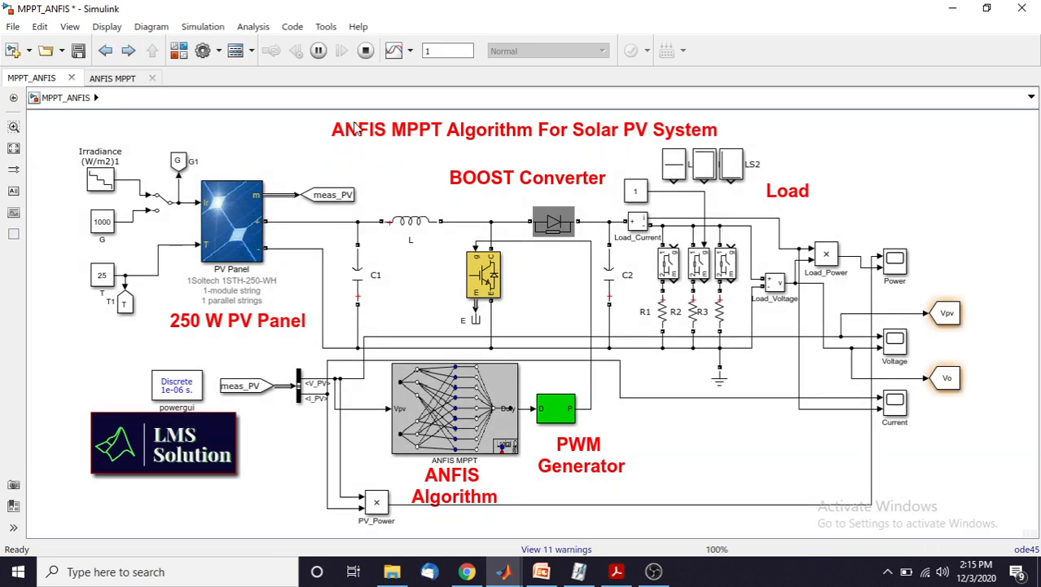
click(355, 130)
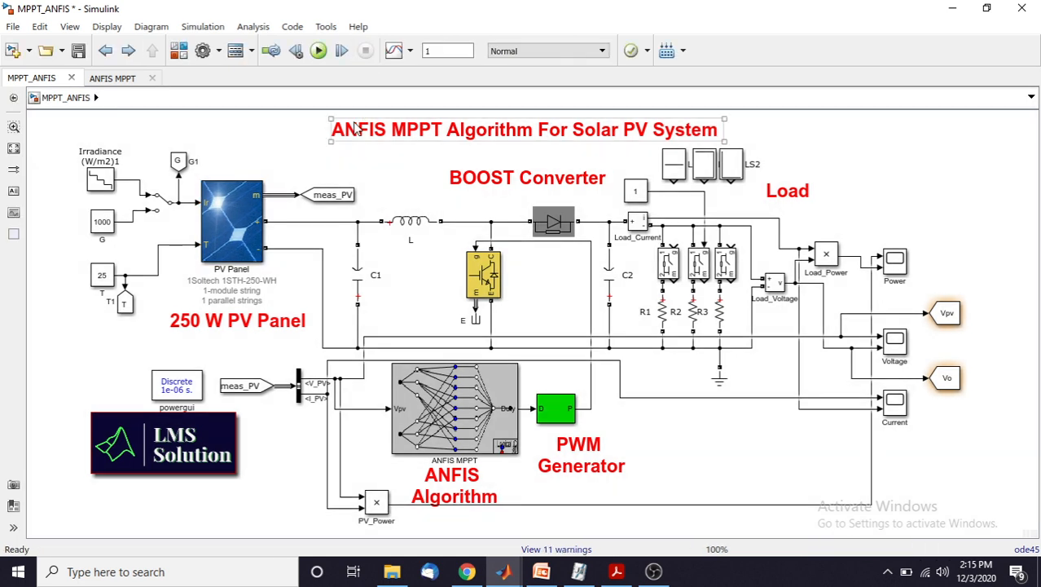
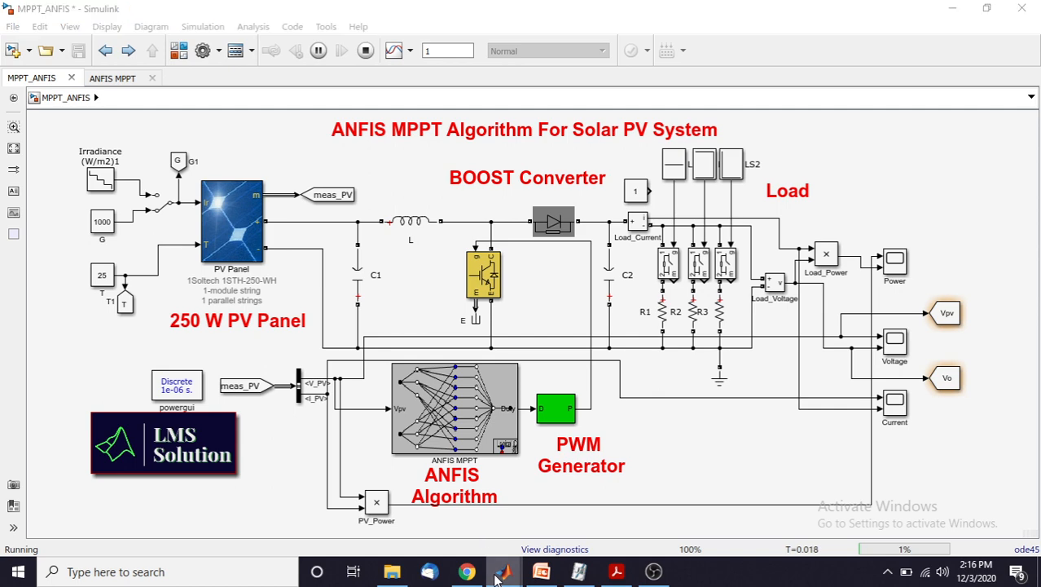
- Mark the 1 kW/m2 maximum power point in the characteristics figure and place the Power scope beside it for the new run
mouse_move(498, 571)
click(929, 505)
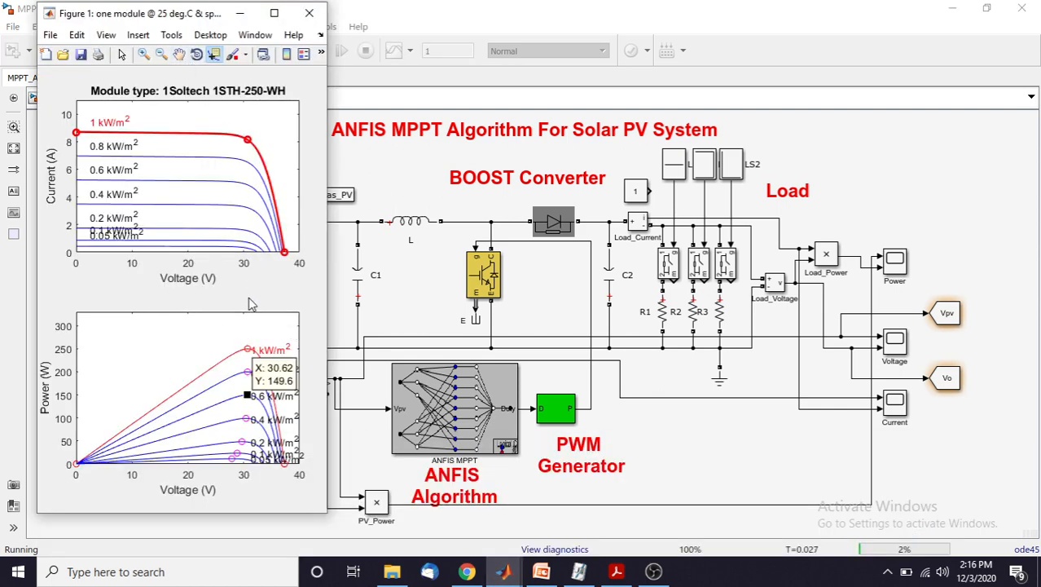
click(247, 350)
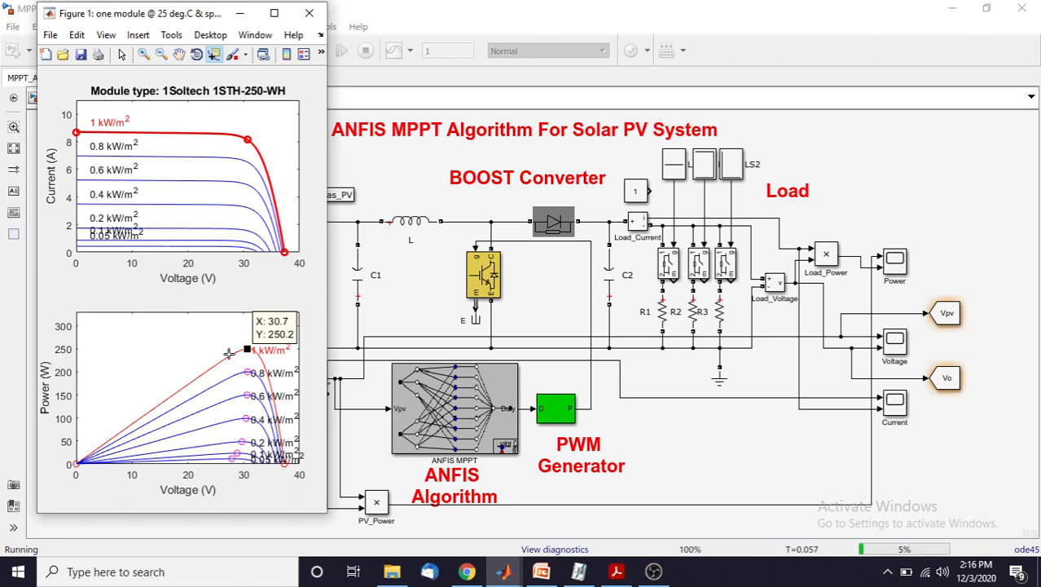
click(504, 573)
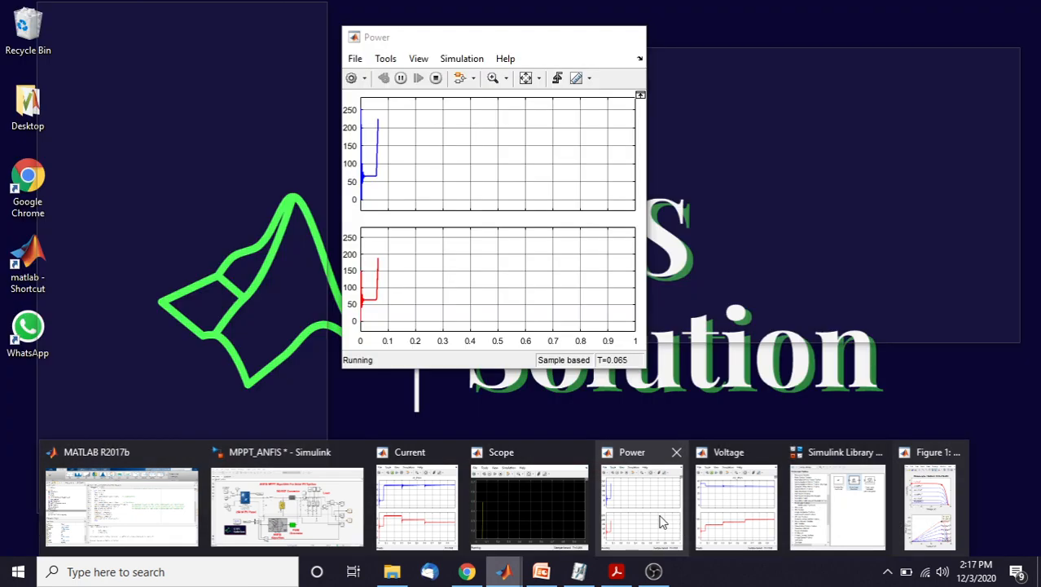
click(679, 528)
drag(474, 42, 444, 41)
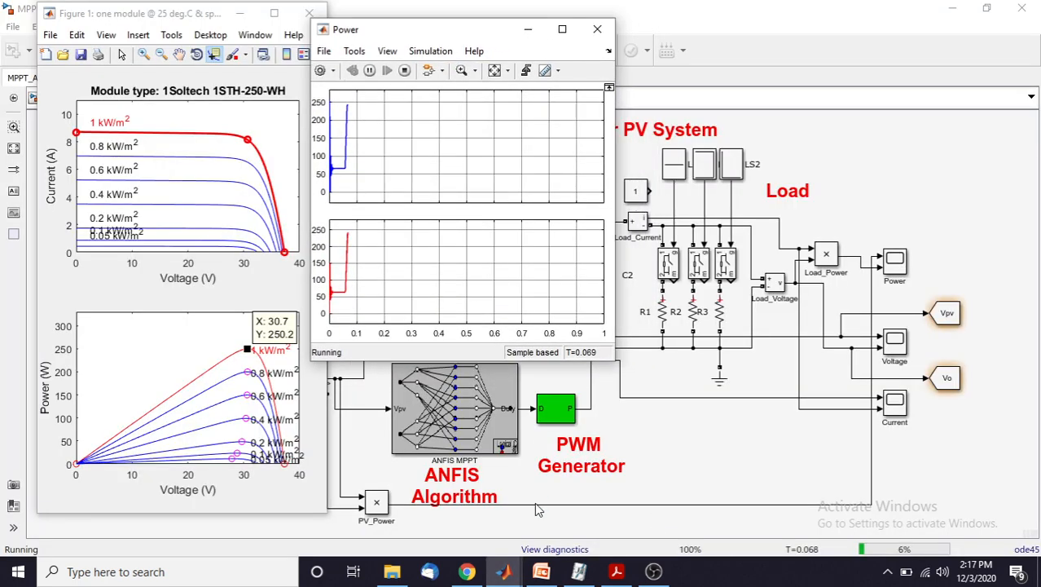
- Bring up the Scope to examine its curve alongside the power curves, and stop the simulation
click(505, 574)
click(529, 505)
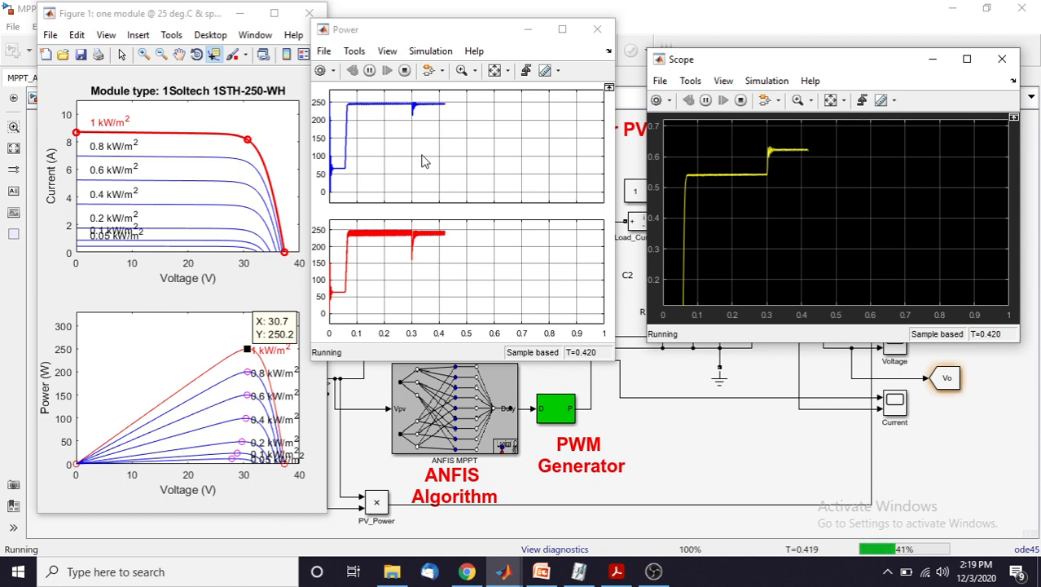
click(408, 72)
click(407, 72)
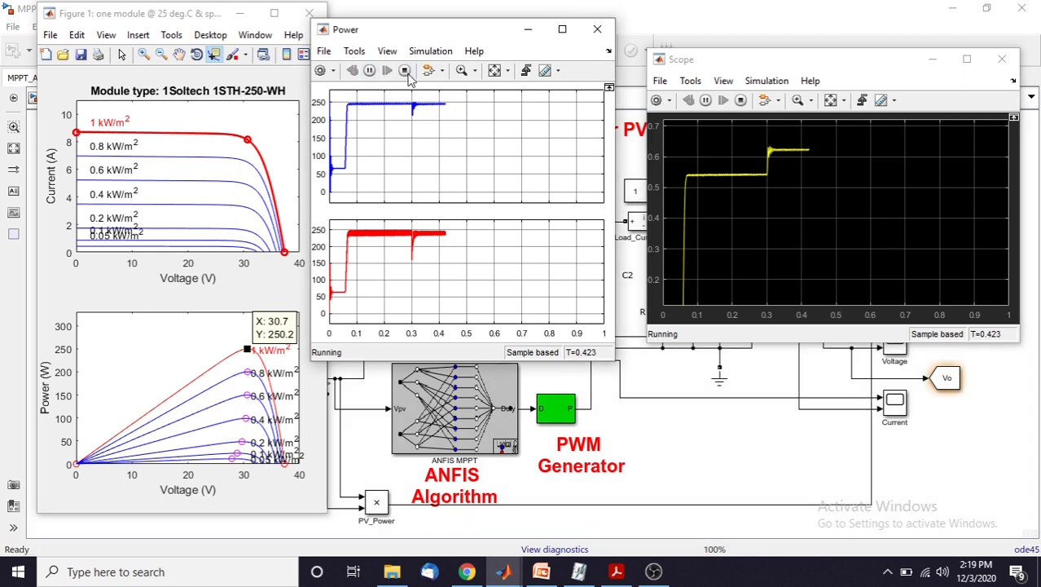
click(467, 573)
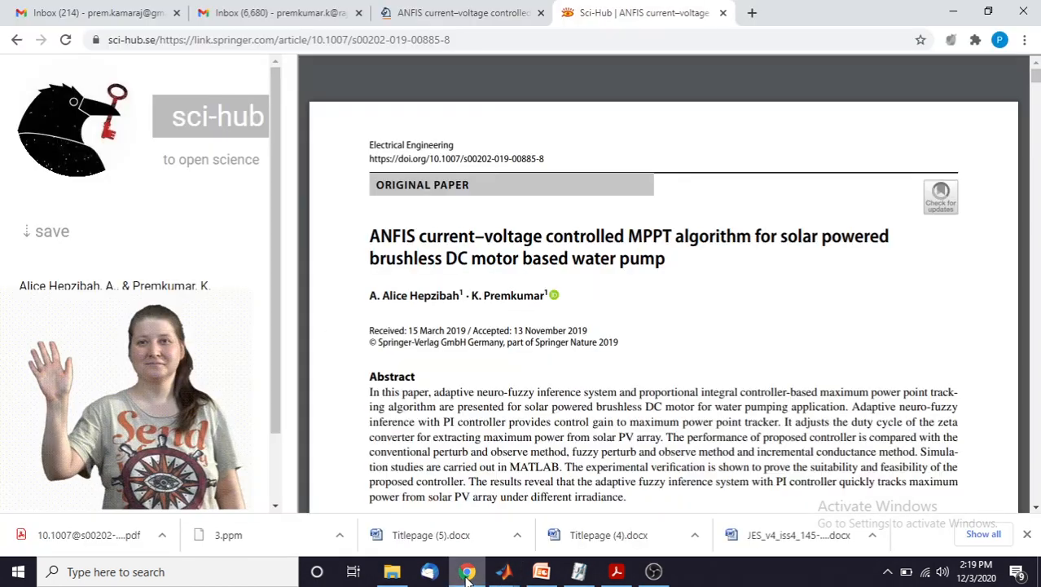
click(752, 14)
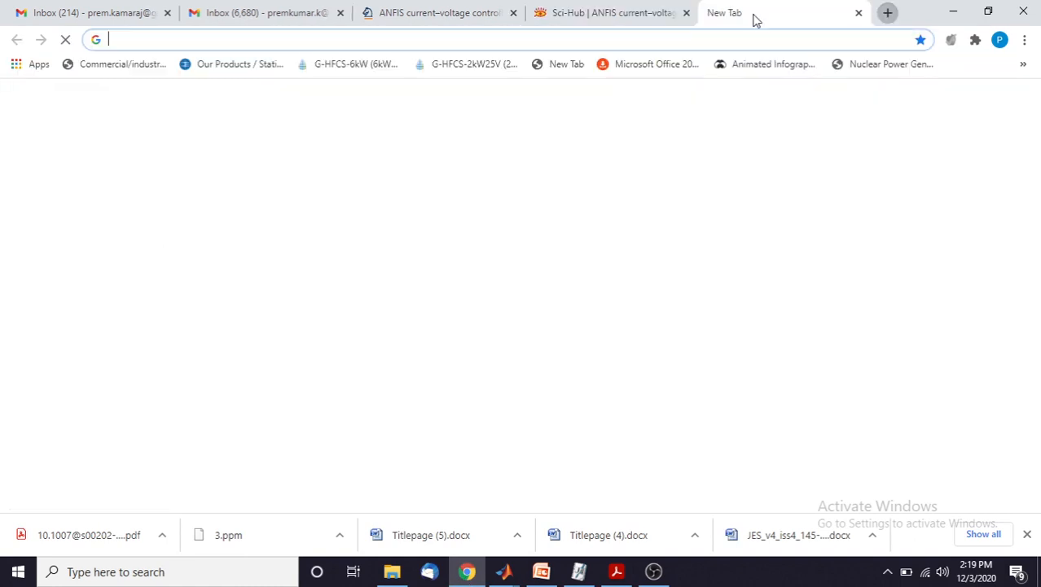
text(www.)
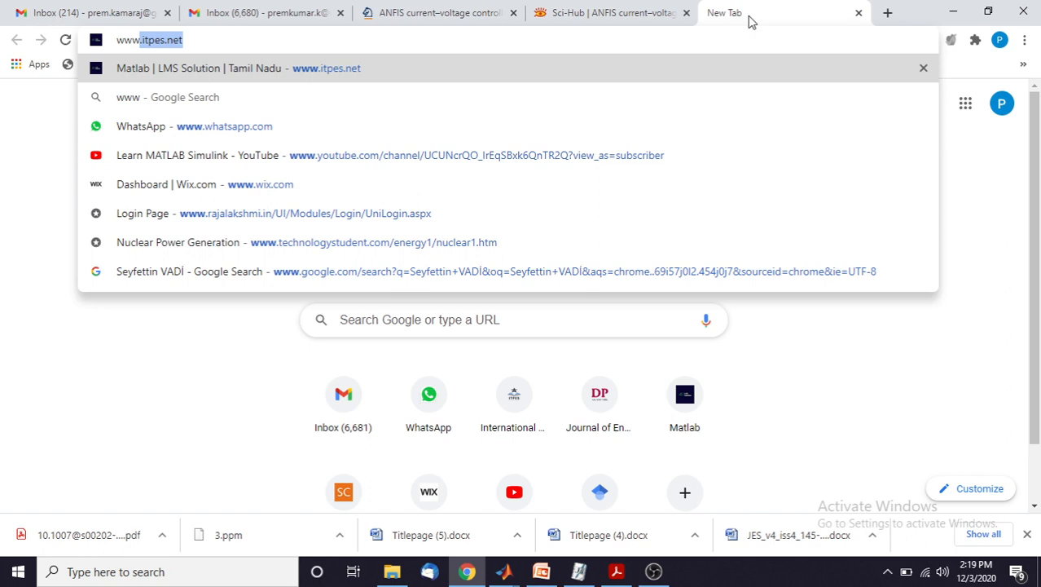
key(Right)
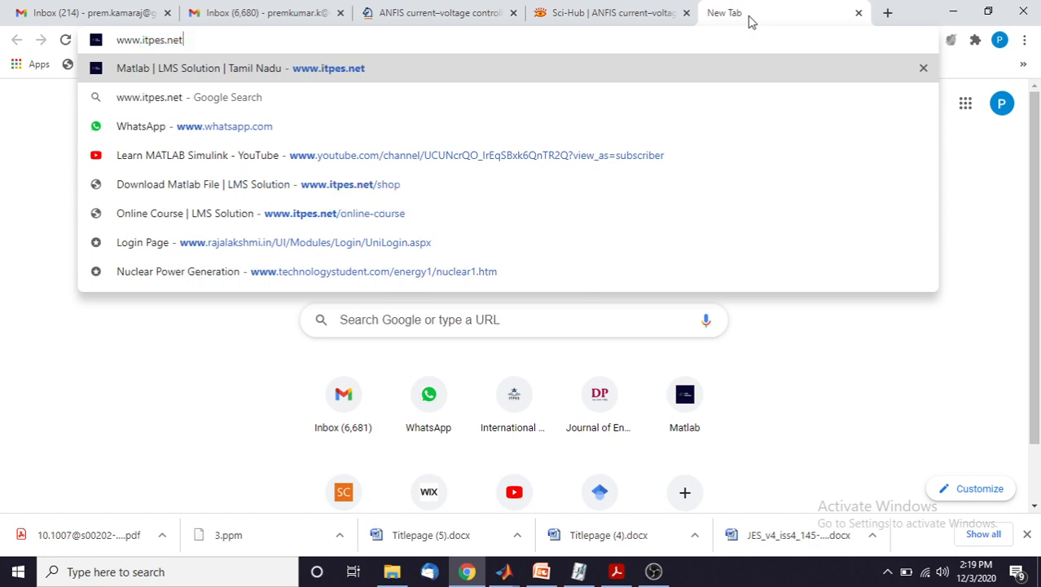
key(Return)
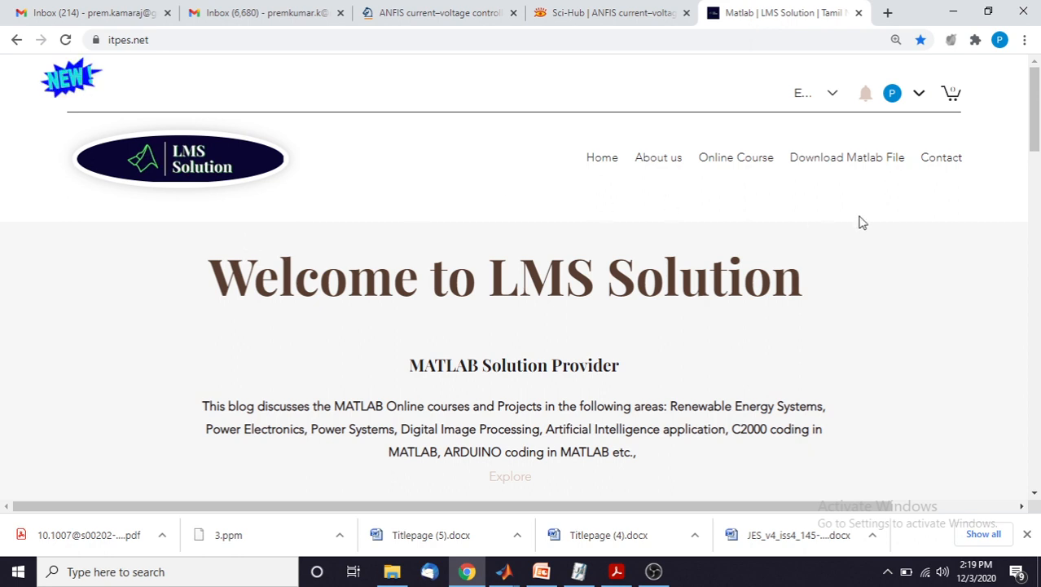
- Look through the models offered on the site's Download Matlab File page and return to the home page
click(848, 160)
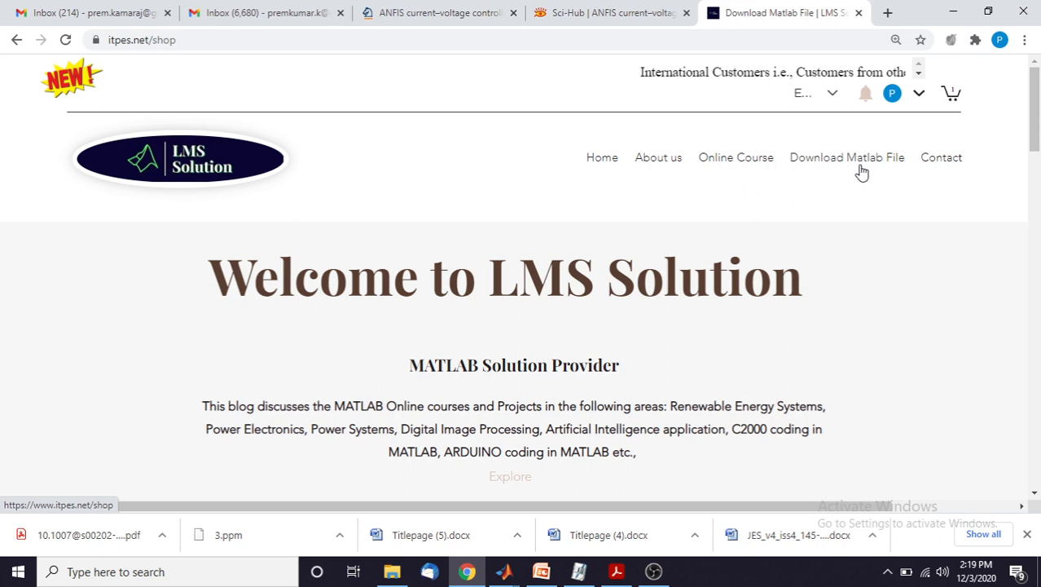
scroll(863, 172, down, 10)
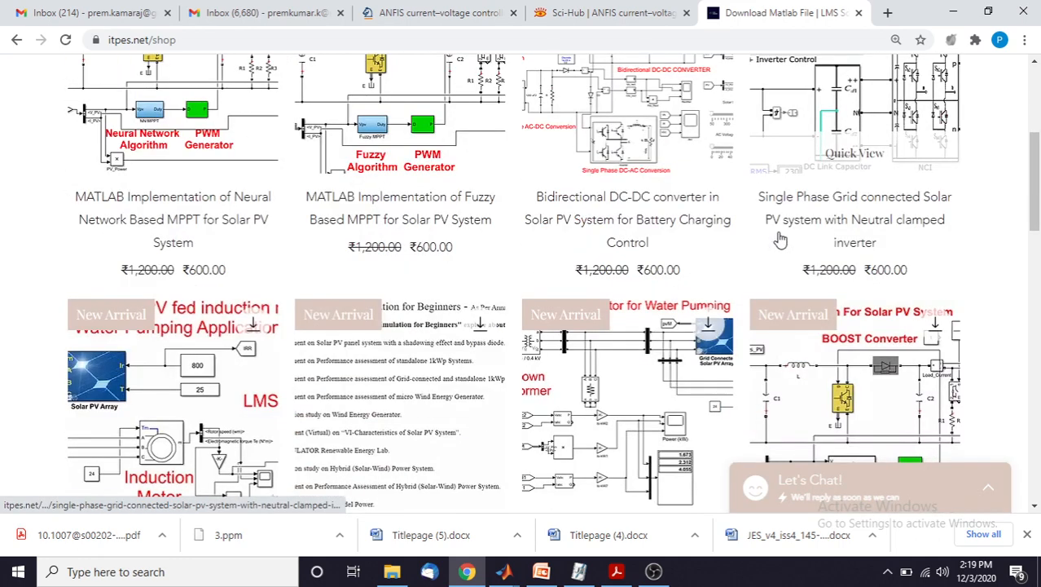
scroll(739, 322, down, 5)
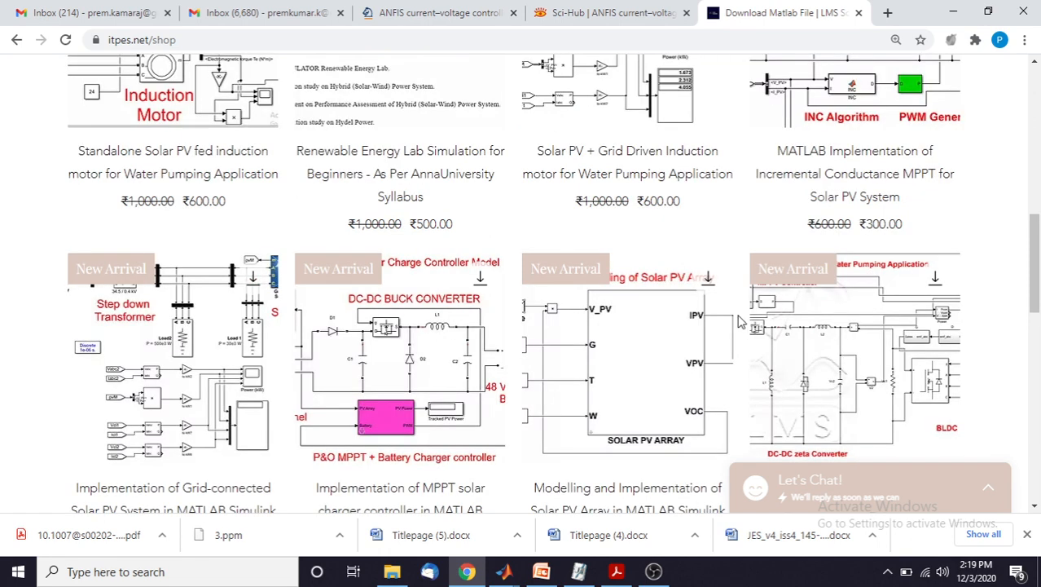
scroll(740, 322, down, 2)
scroll(740, 322, up, 1)
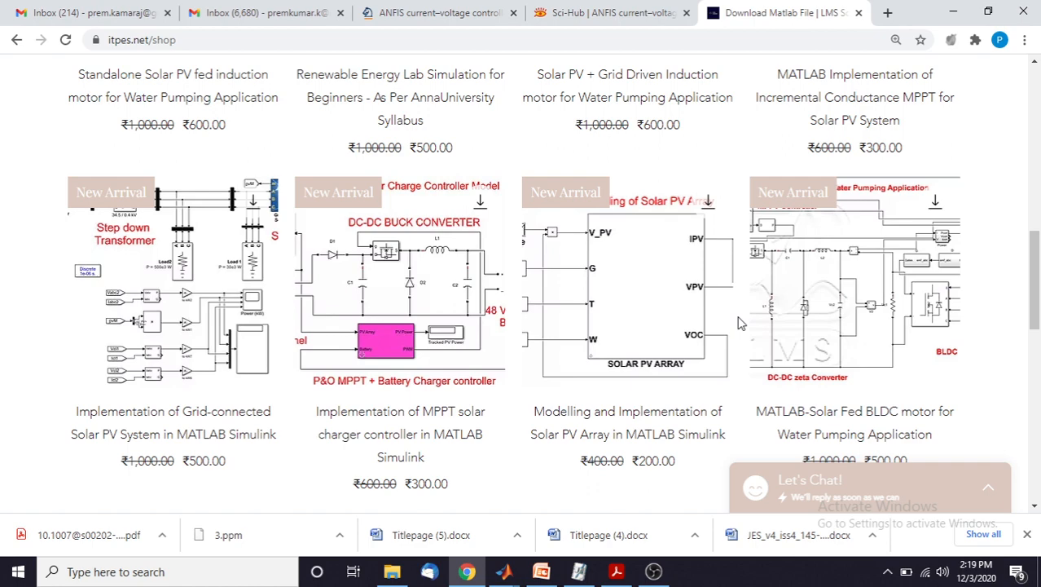
scroll(740, 322, down, 5)
scroll(739, 318, up, 10)
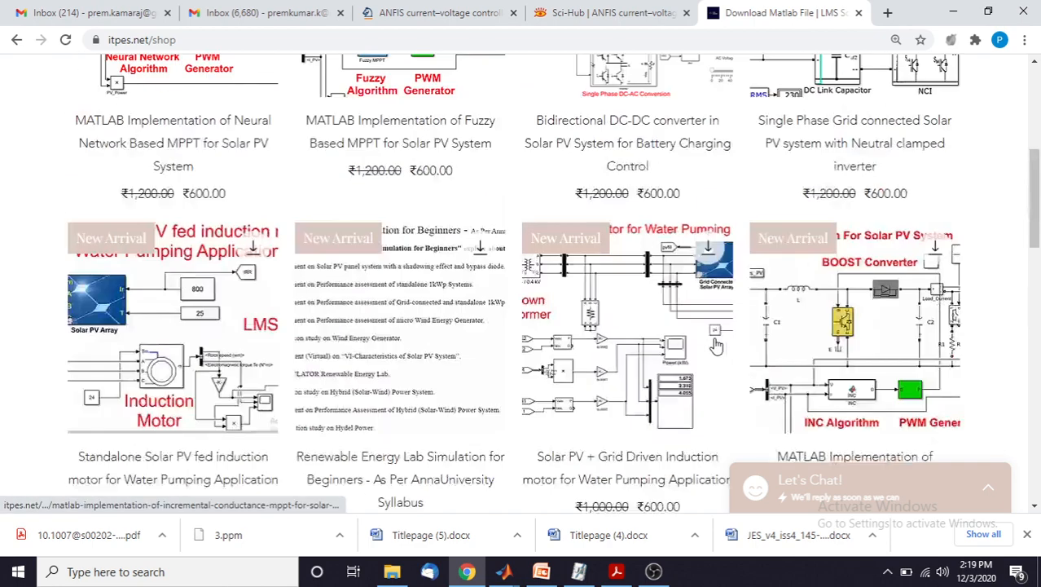
scroll(715, 346, up, 5)
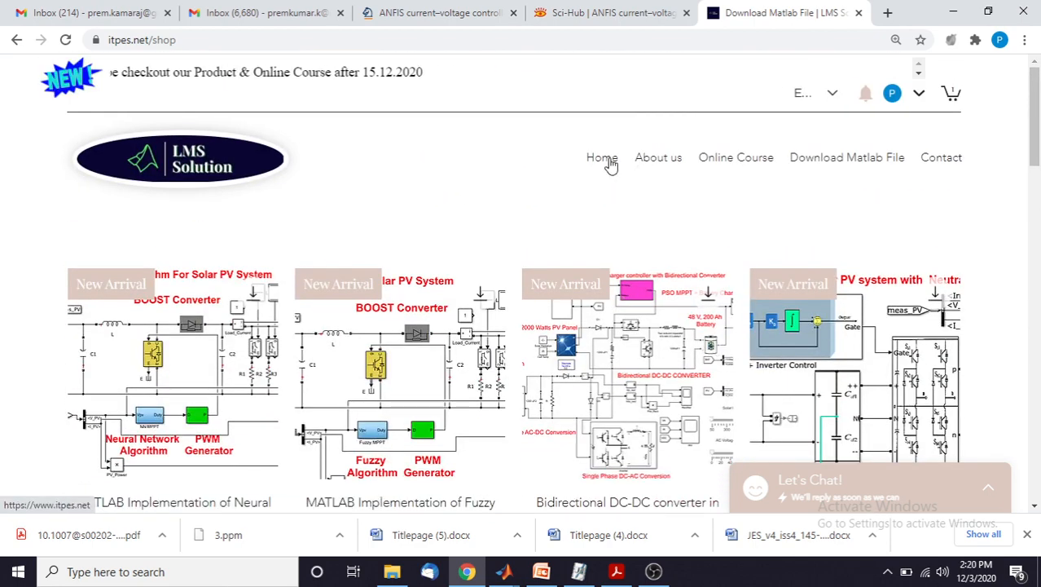
click(603, 161)
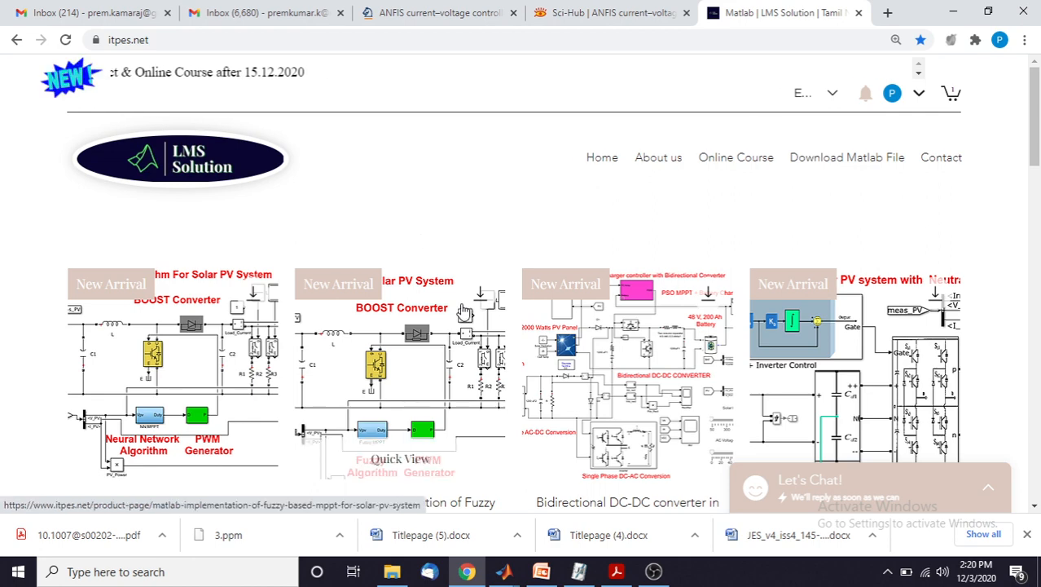
click(465, 312)
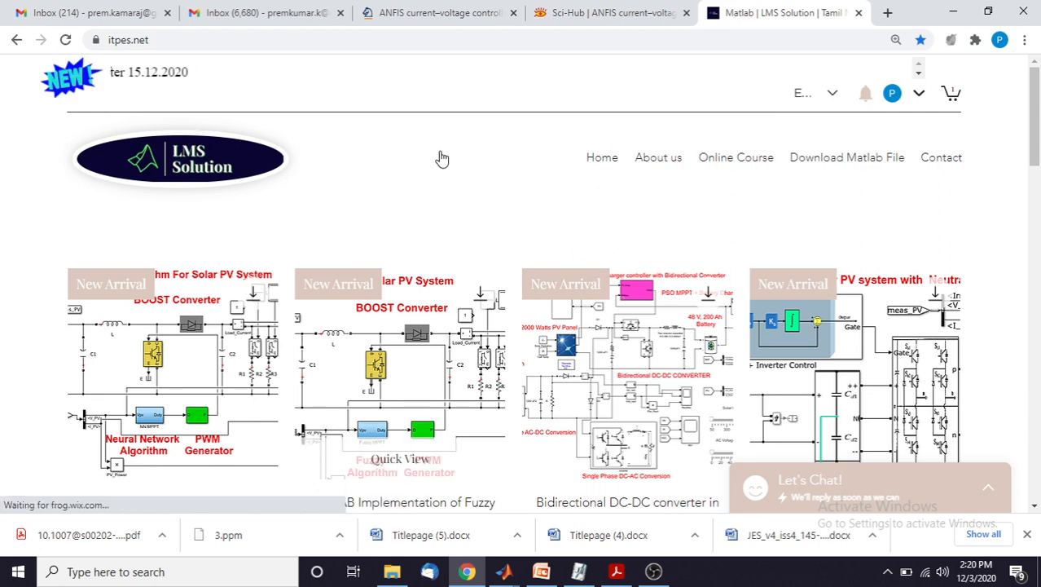